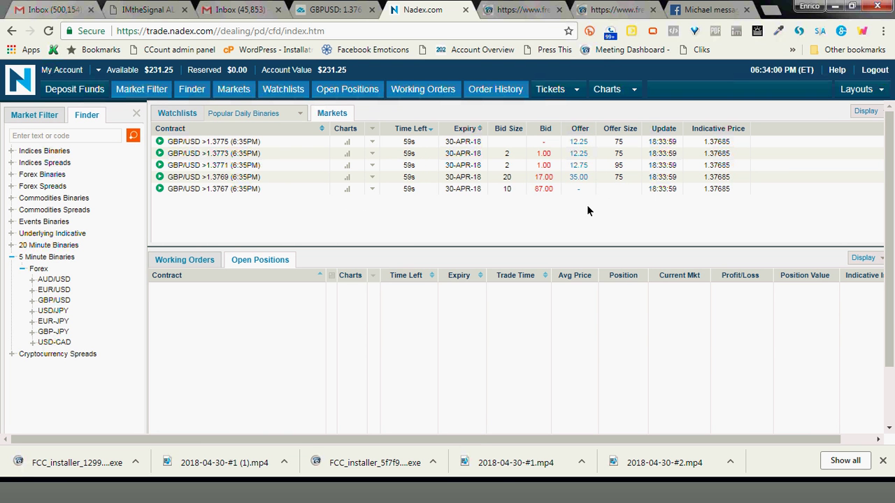
# Prepare a size 1 sell limit ticket at 29.50 for GBP/USD >1.3769 (6:35PM), and close it without placing the order
pyautogui.click(542, 180)
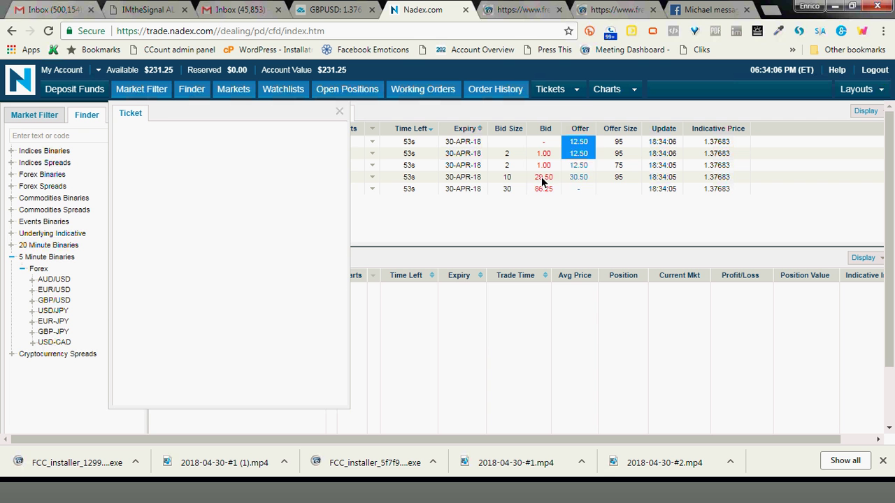
pyautogui.write('1')
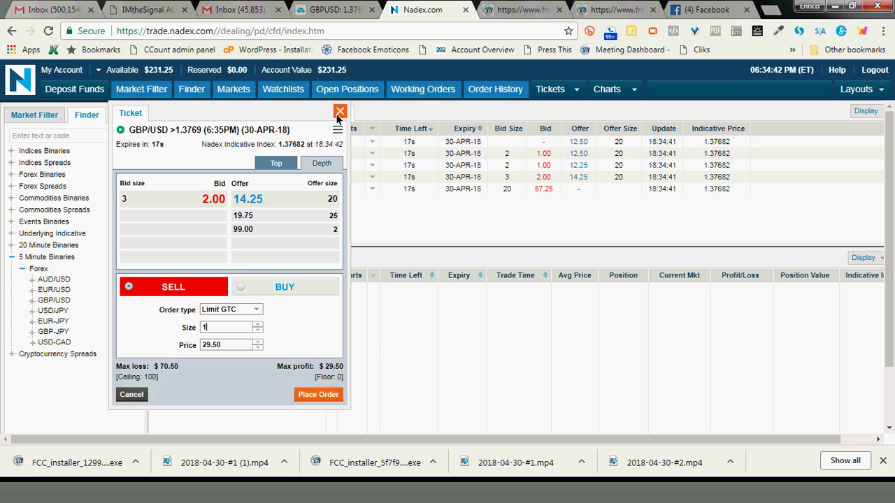
pyautogui.click(339, 112)
# Switch to TradingView and examine the recent candles on the GBPUSD 5-minute chart
pyautogui.click(337, 9)
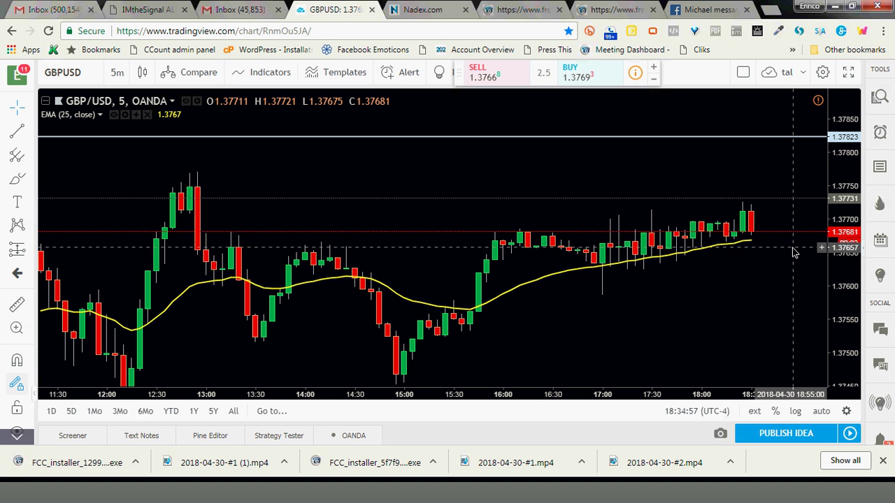
pyautogui.scroll(2, 792, 253)
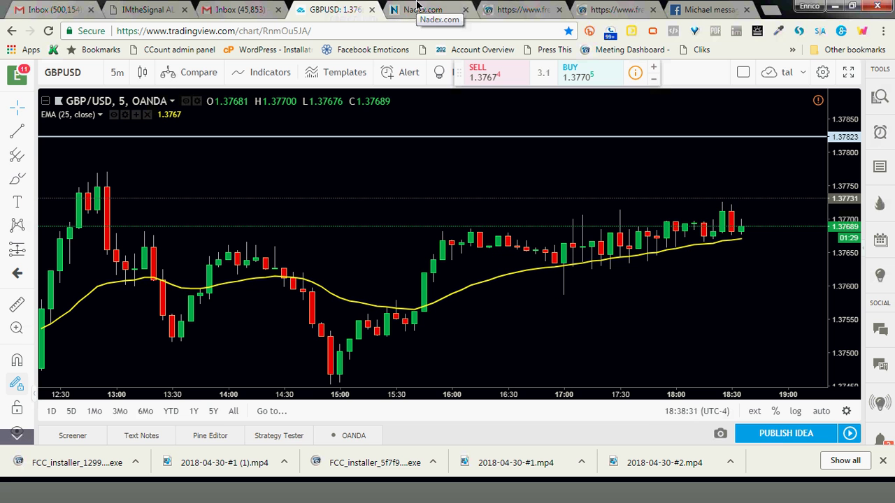
# Switch to Nadex, prepare a size 1 sell limit ticket at 28.75 for GBP/USD >1.3769 (6:40PM), and close it unplaced
pyautogui.click(417, 5)
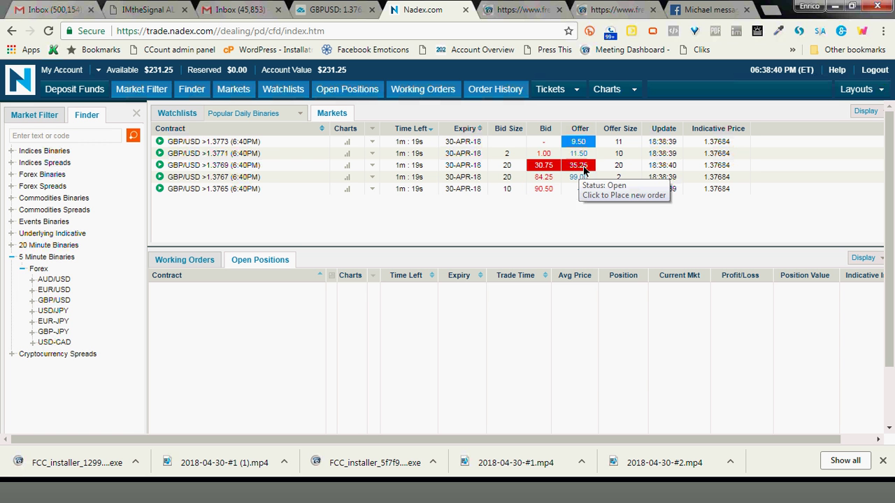
pyautogui.click(542, 173)
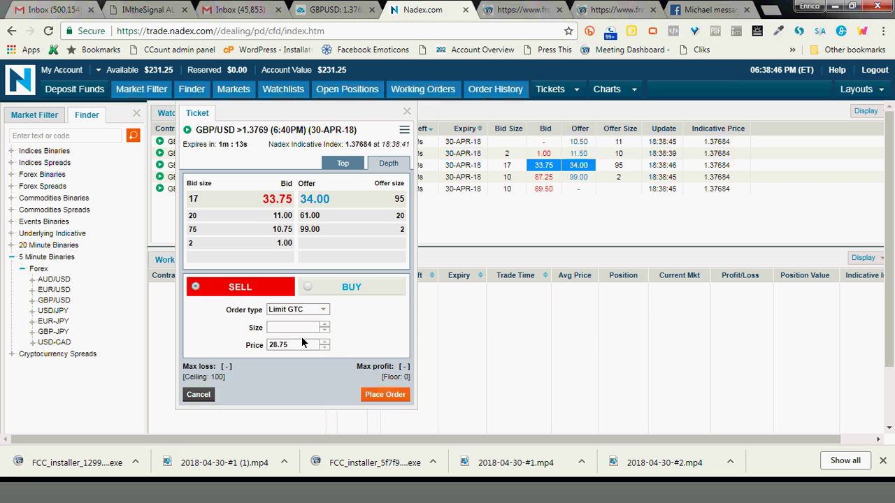
pyautogui.write('1')
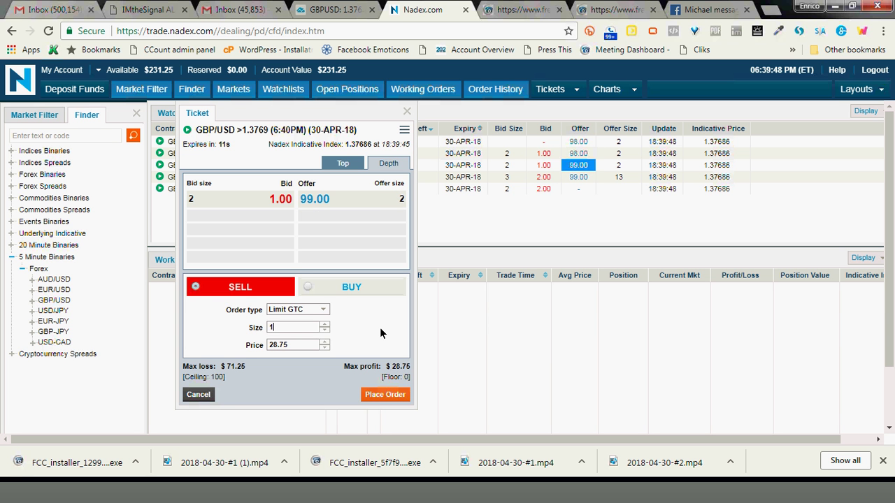
pyautogui.click(407, 111)
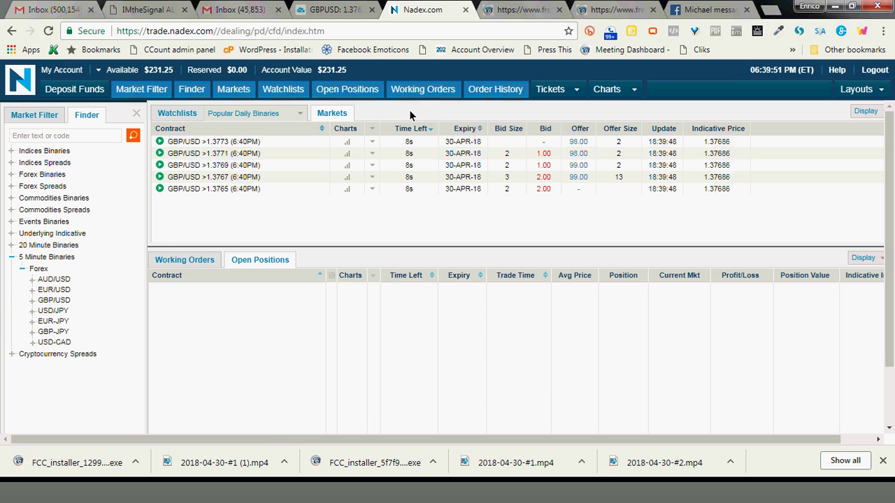
# Return to the GBPUSD chart in TradingView and dismiss the Facebook notifications covering it
pyautogui.click(334, 9)
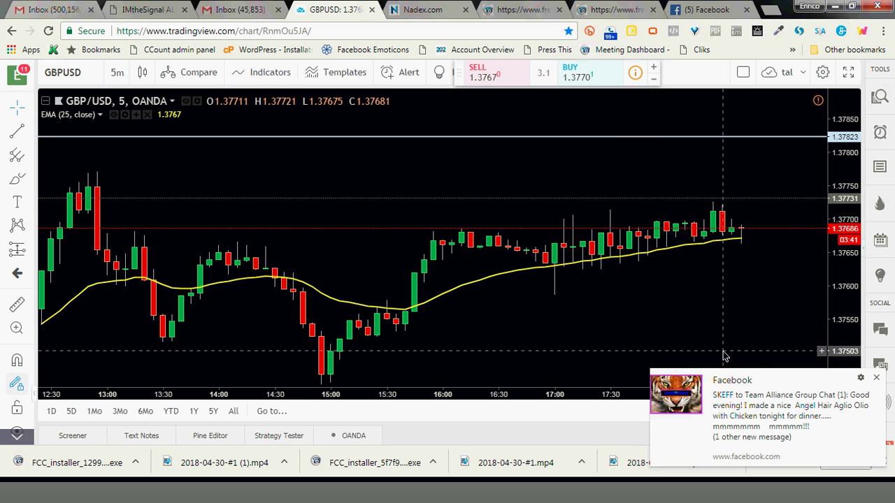
pyautogui.click(877, 378)
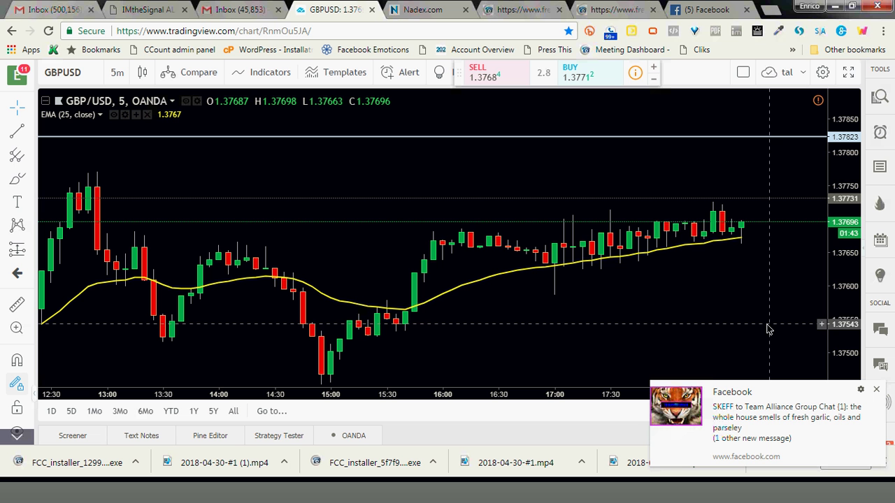
pyautogui.click(878, 393)
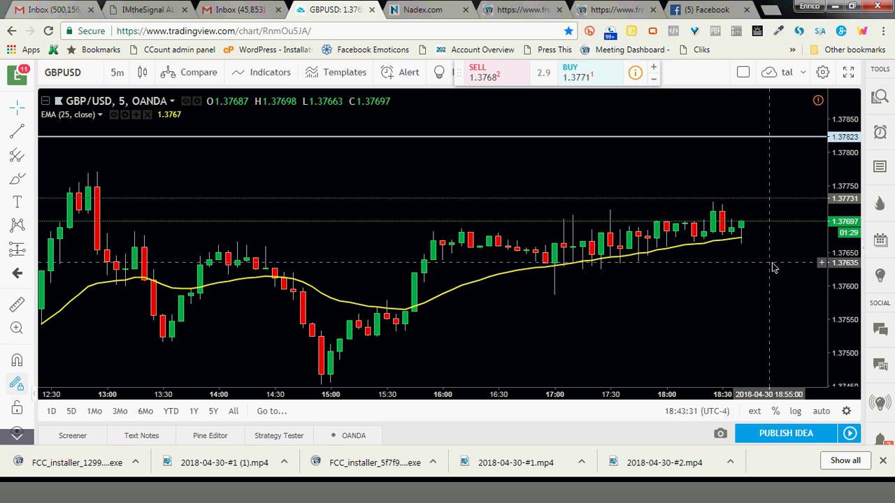
# In Nadex, prepare a size 1 sell limit ticket at 52.75 for GBP/USD >1.3769 (6:45PM), and close it without placing the order
pyautogui.click(420, 8)
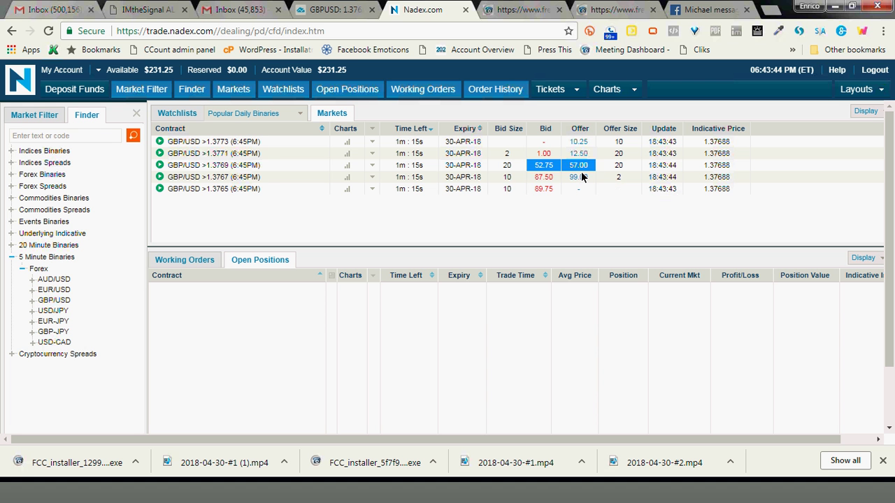
pyautogui.click(543, 165)
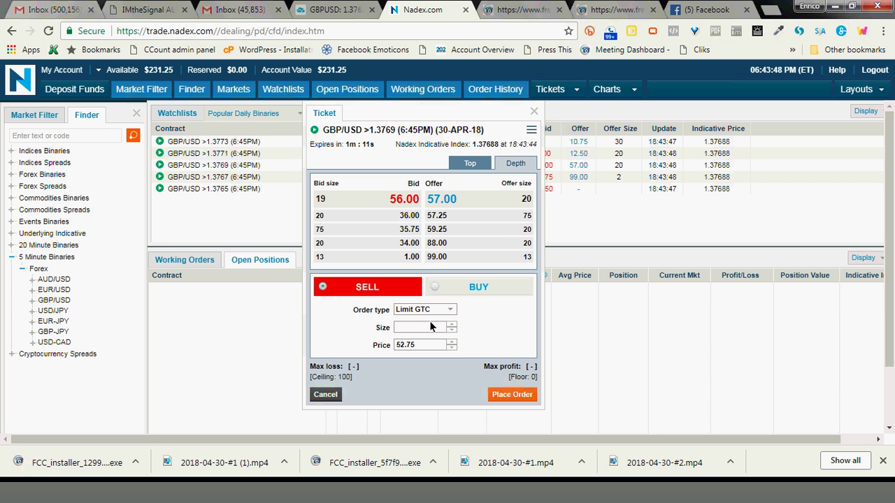
pyautogui.write('1')
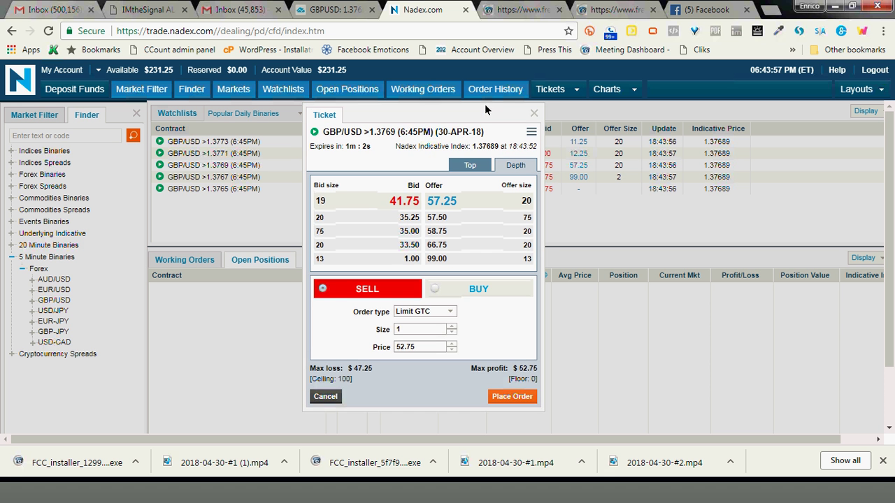
pyautogui.moveTo(485, 103); pyautogui.dragTo(315, 117)
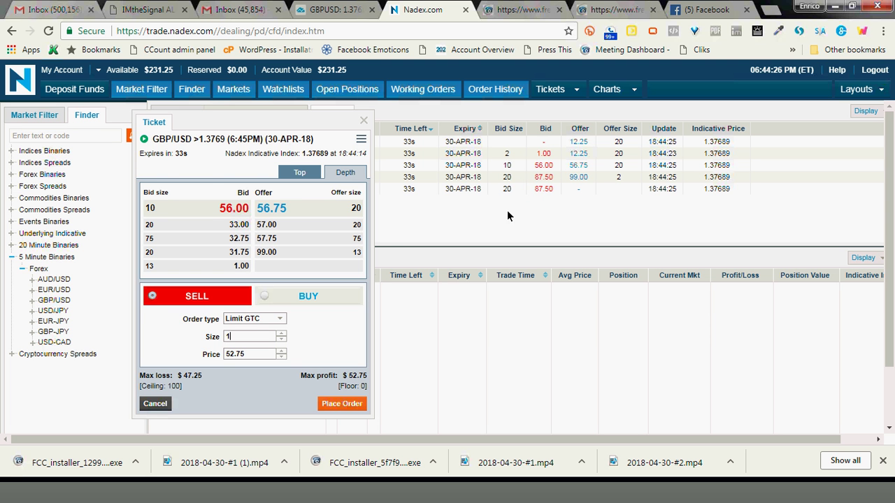
pyautogui.click(363, 121)
# After checking the TradingView chart, draft a size 1 sell limit ticket at 45.00 in Nadex for GBP/USD >1.3769 (6:50PM) and discard it
pyautogui.click(338, 7)
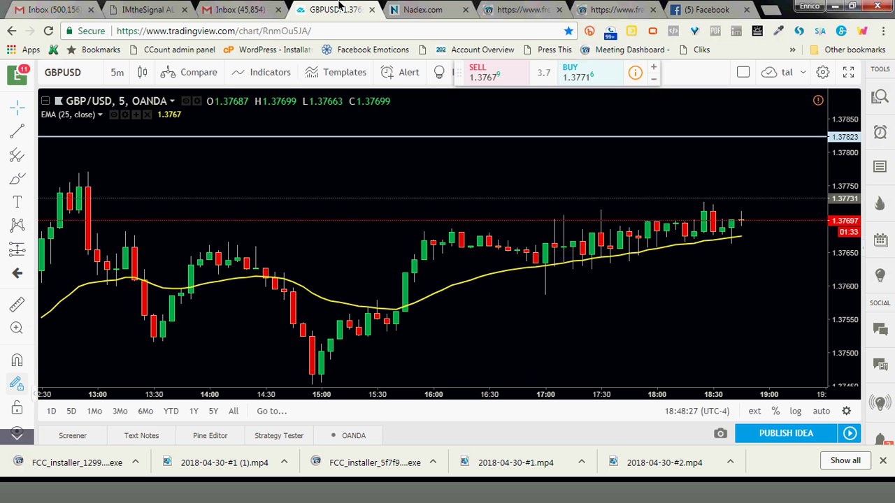
pyautogui.click(407, 9)
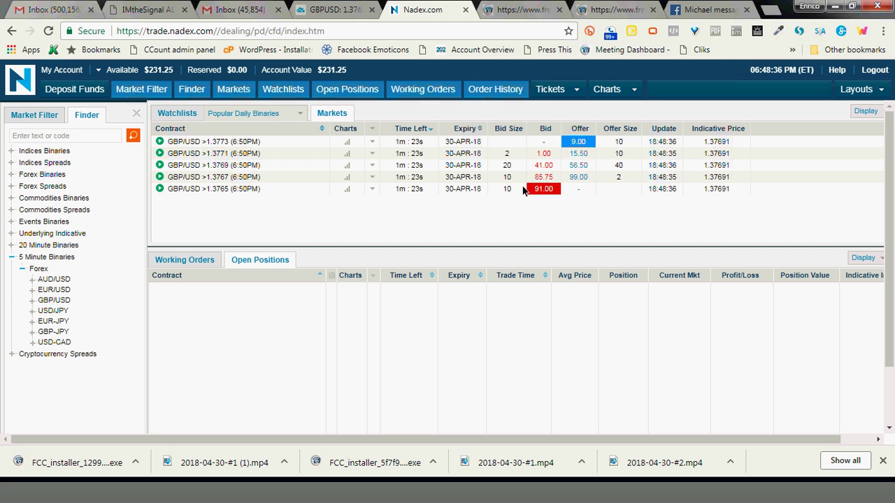
pyautogui.click(547, 170)
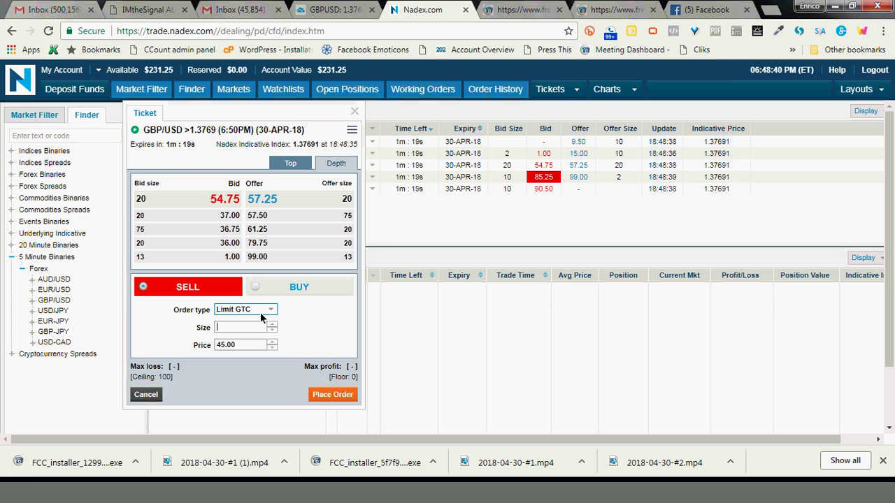
pyautogui.write('1')
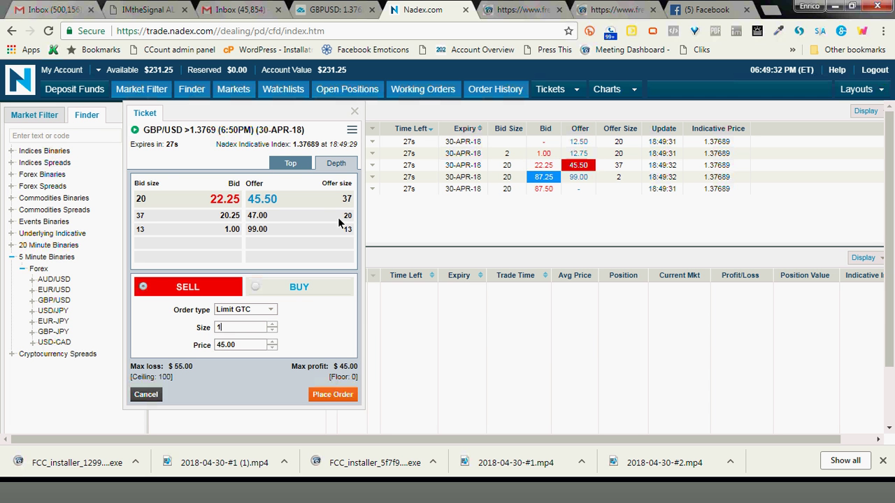
pyautogui.click(354, 113)
# Compare the GBPUSD 5-minute chart in TradingView with the 5-minute GBP/USD binary contract quotes in Nadex
pyautogui.click(333, 9)
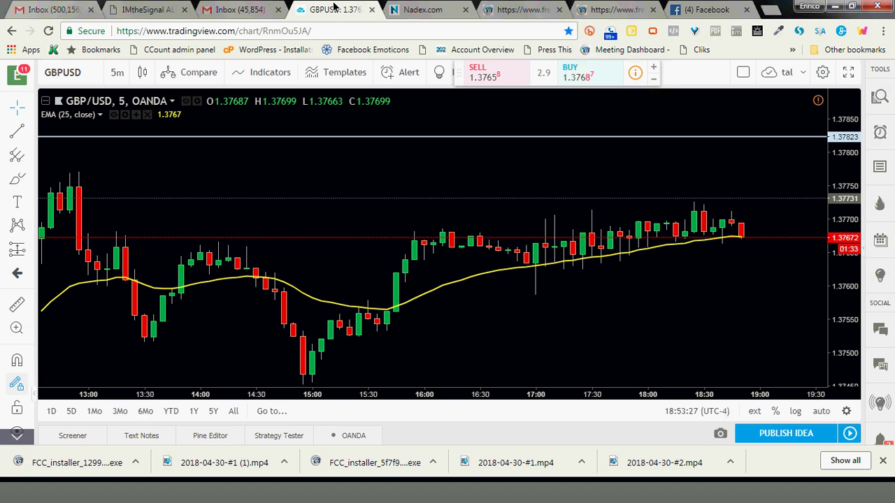
pyautogui.click(403, 8)
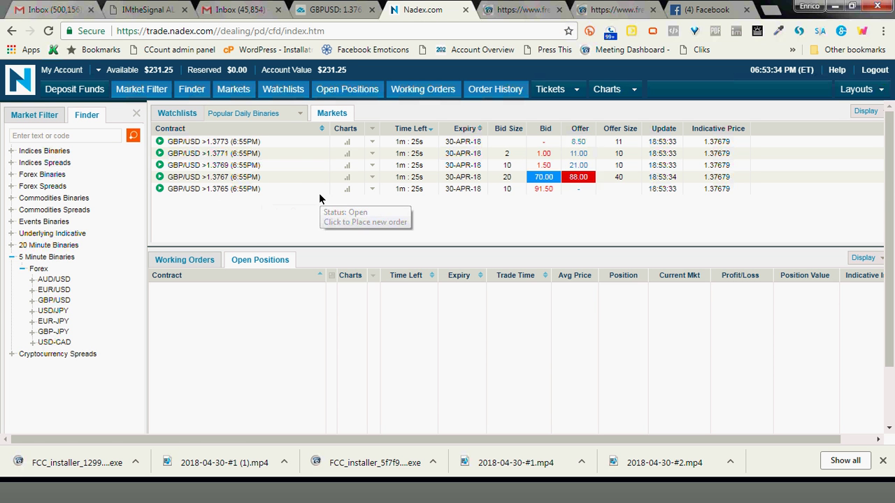
pyautogui.click(55, 300)
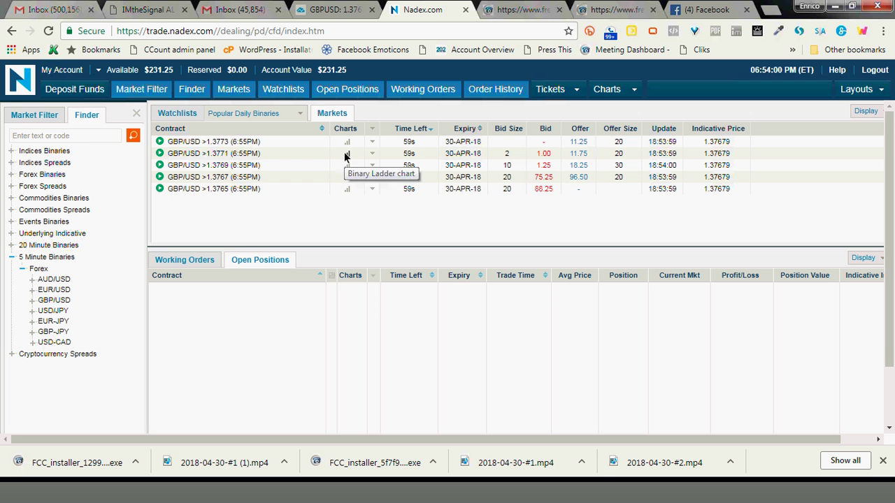
pyautogui.click(330, 7)
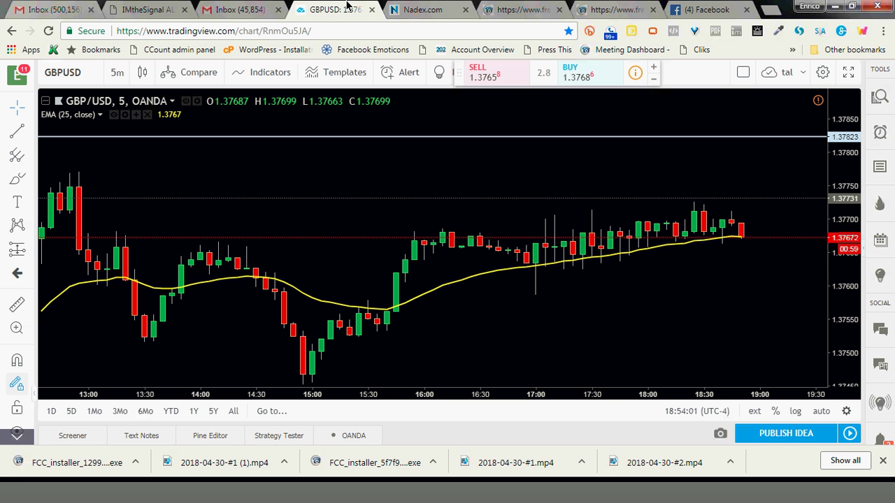
pyautogui.click(440, 5)
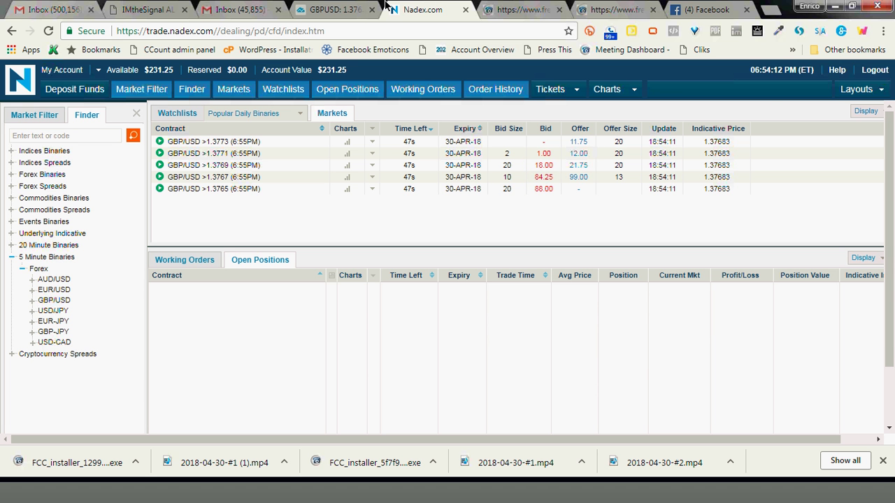
pyautogui.click(346, 7)
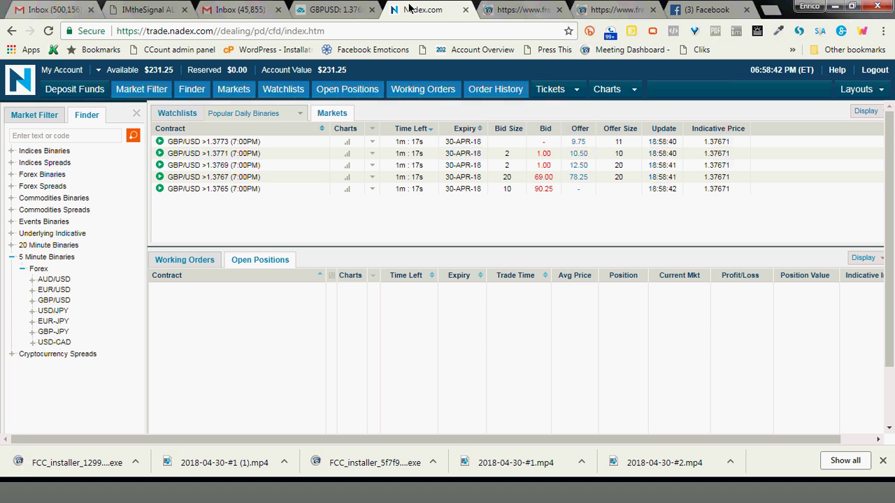
# In Nadex, fill in a size 1 sell limit ticket at 31.75 for GBP/USD >1.3769 (7:00PM), and close it unplaced
pyautogui.click(420, 9)
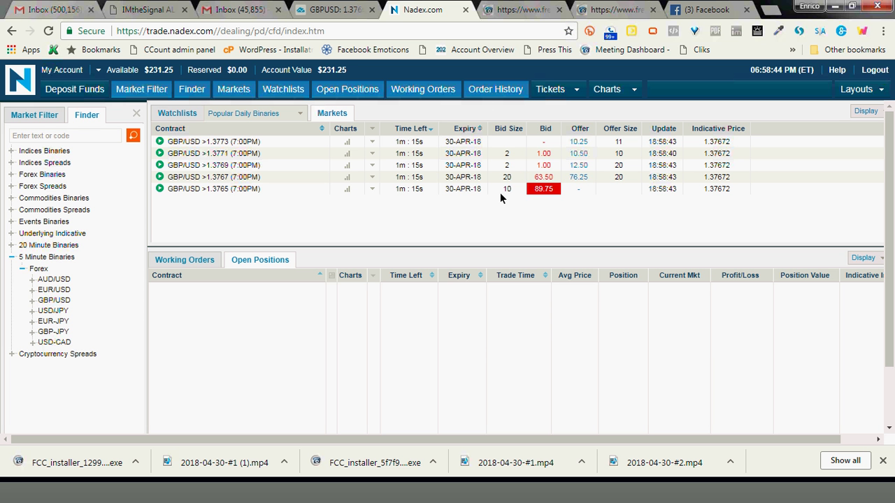
pyautogui.click(544, 165)
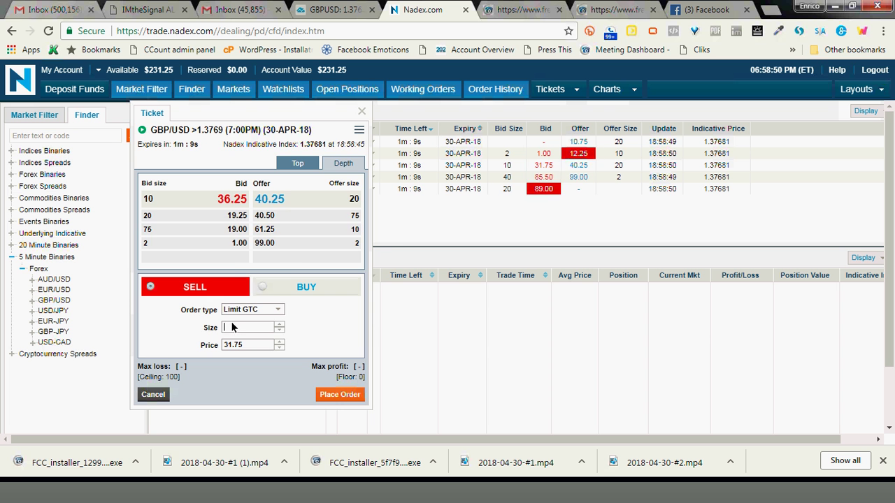
pyautogui.rightClick(233, 329)
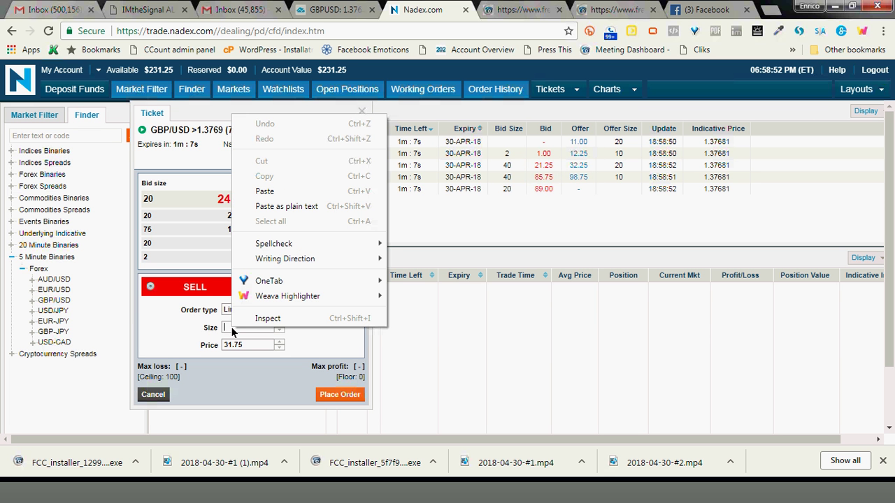
pyautogui.click(256, 330)
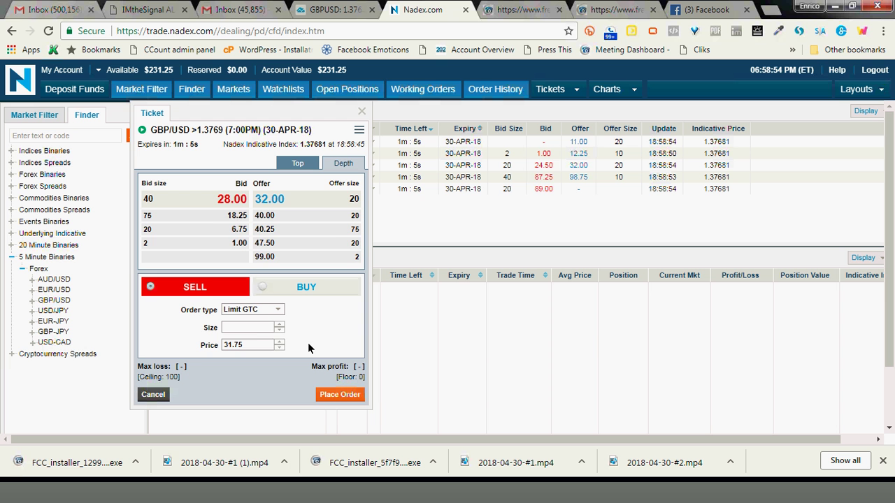
pyautogui.write('1')
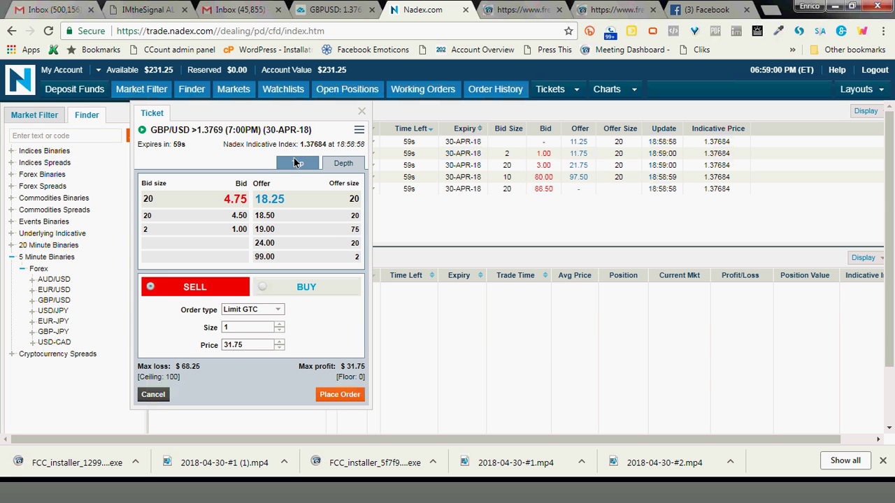
pyautogui.click(361, 113)
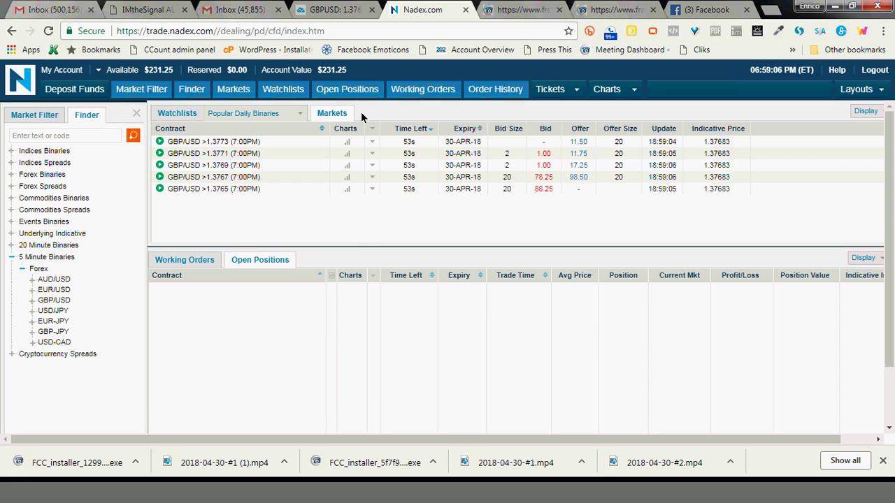
# Watch the TradingView GBPUSD chart and check the Nadex quotes for the GBP/USD contracts expiring at 7:00PM
pyautogui.click(337, 9)
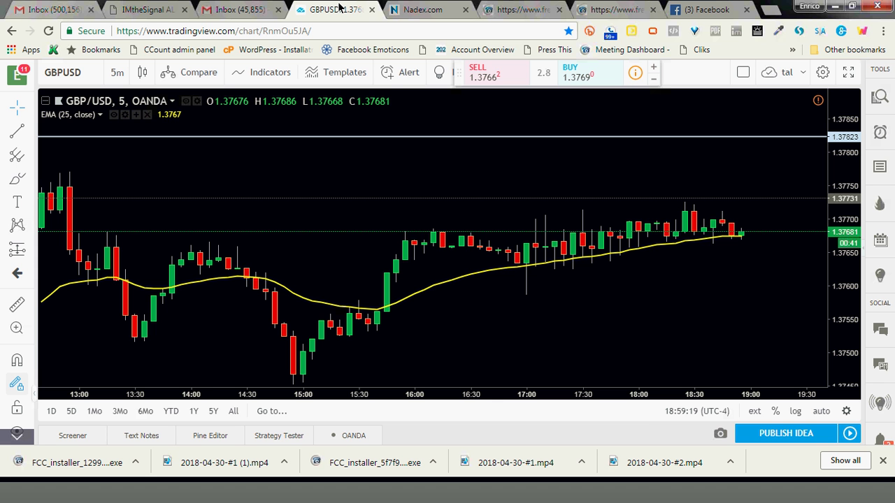
pyautogui.click(402, 8)
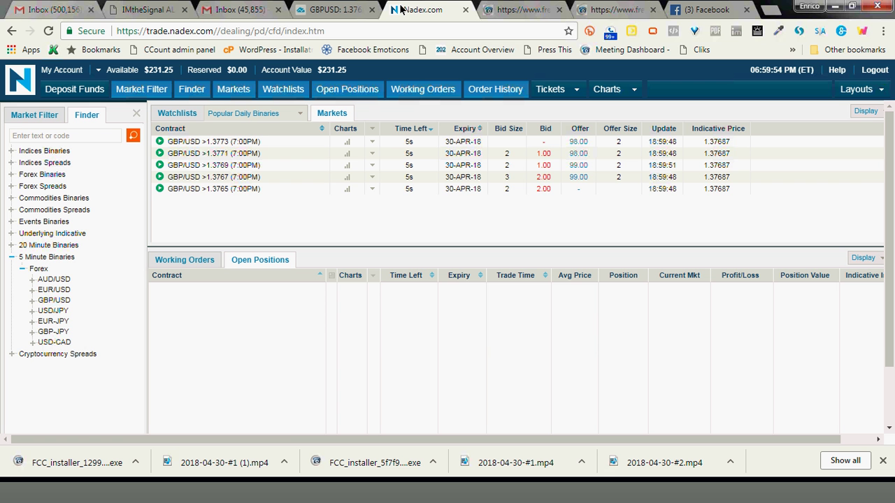
pyautogui.click(341, 9)
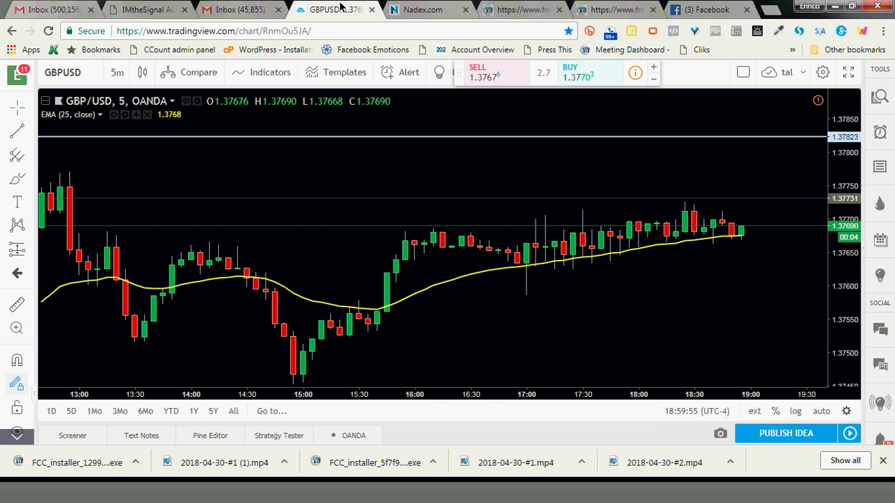
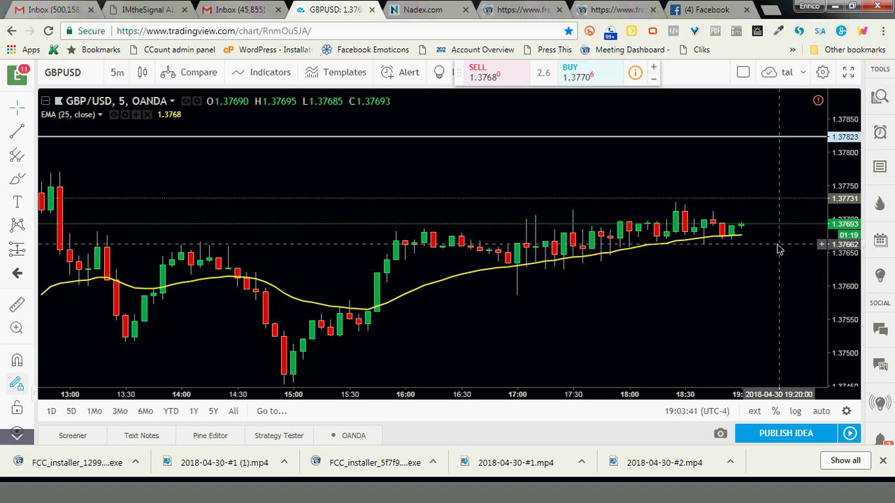
# Compare the Nadex quotes for the GBP/USD contracts expiring at 7:05PM with the TradingView GBPUSD chart
pyautogui.click(428, 7)
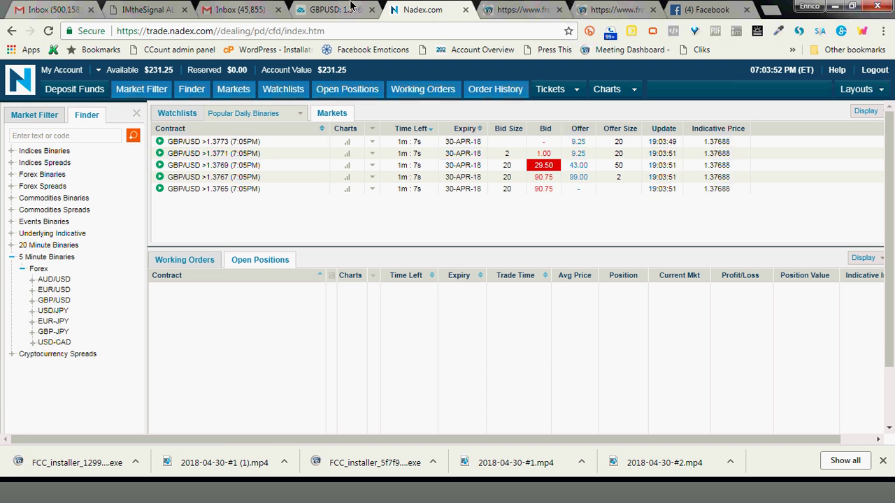
pyautogui.click(353, 8)
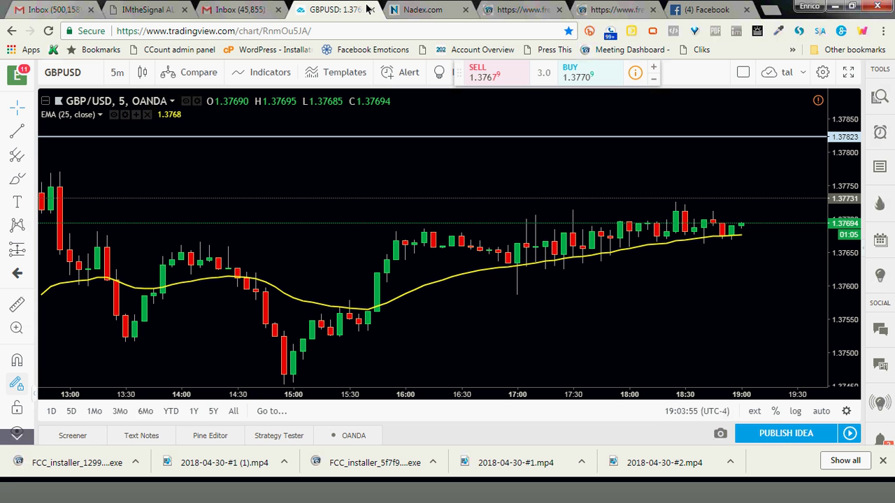
pyautogui.click(418, 7)
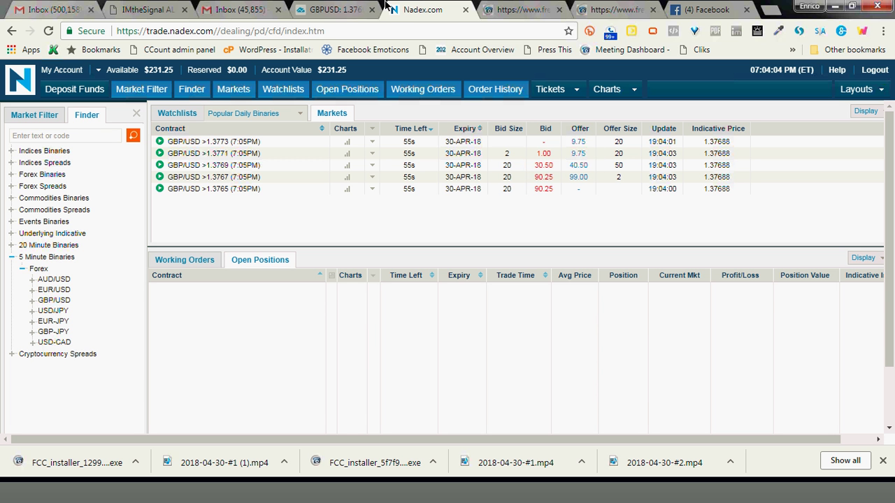
# Check the TradingView GBPUSD 5-minute chart against the Nadex quotes for the GBP/USD contracts expiring at 7:10PM
pyautogui.click(335, 8)
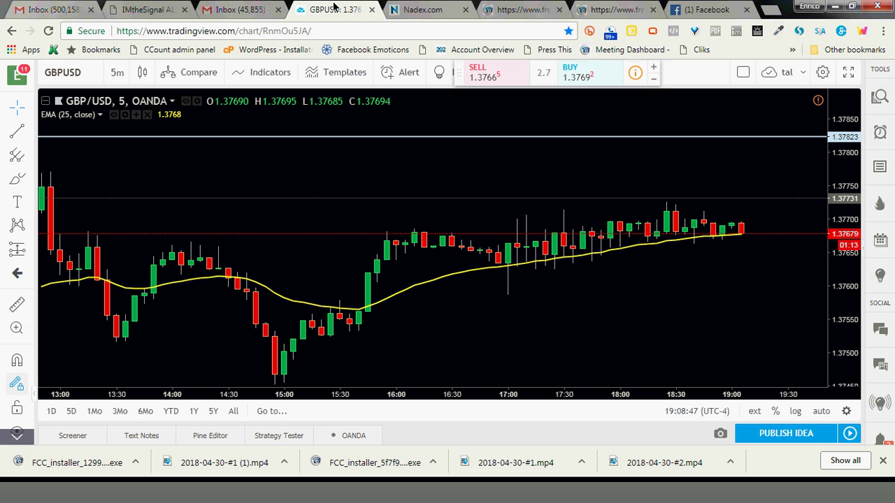
pyautogui.click(417, 10)
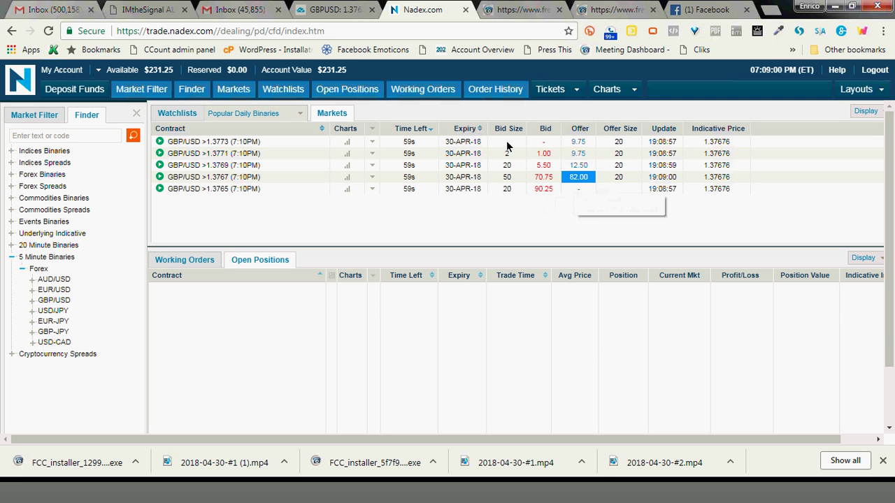
pyautogui.click(351, 10)
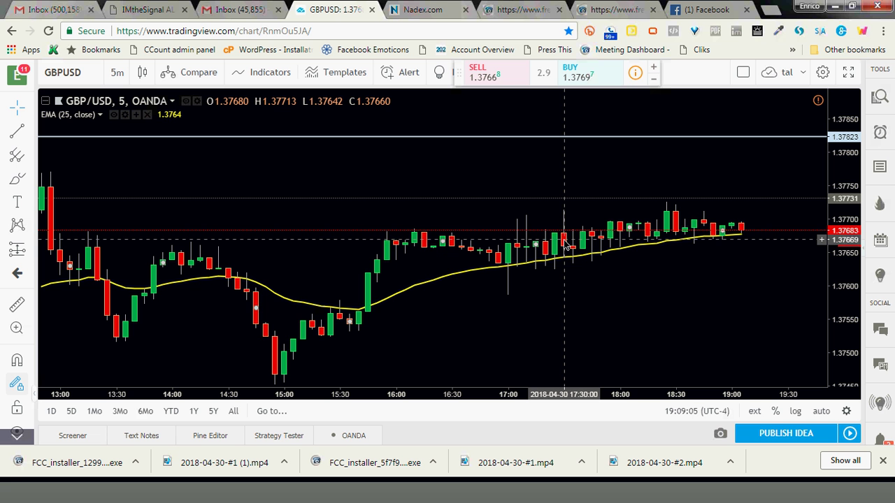
pyautogui.click(430, 9)
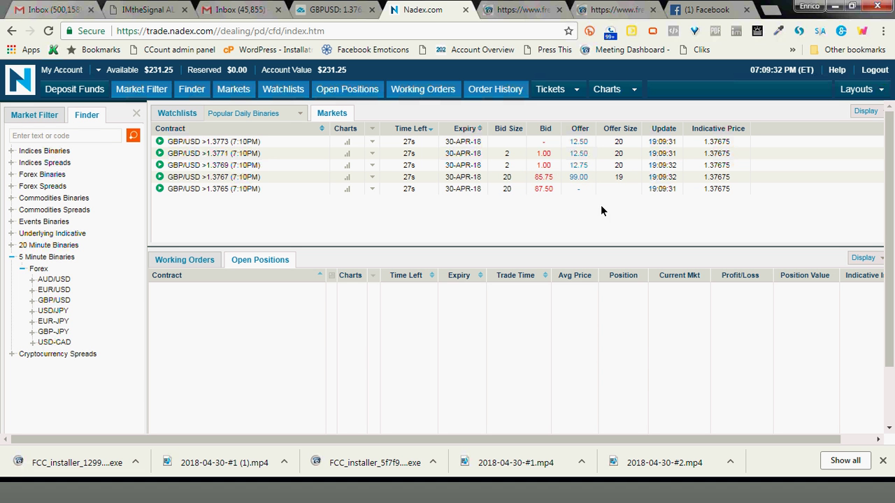
pyautogui.click(322, 6)
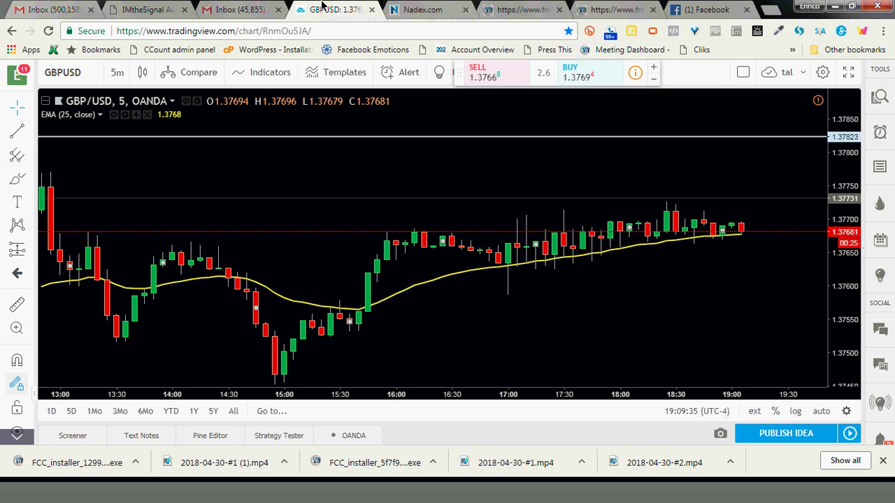
pyautogui.click(434, 11)
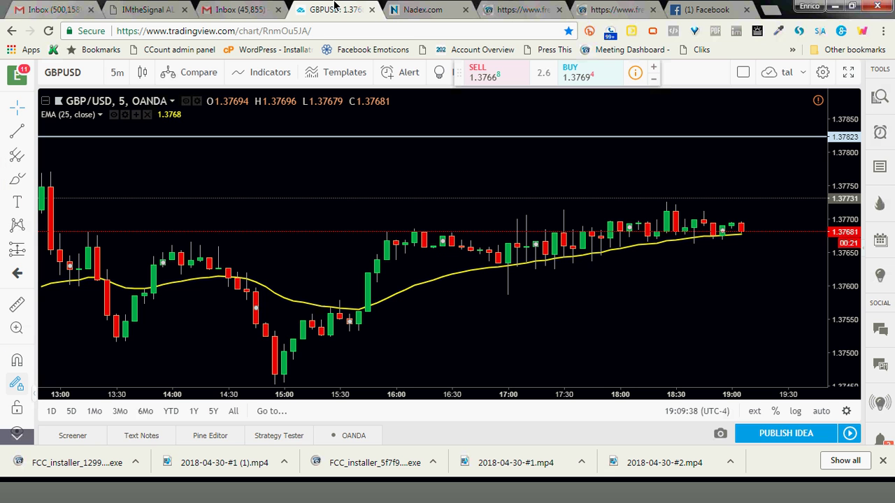
# After checking the TradingView chart, draft a size 1 buy limit ticket at 79.25 in Nadex for GBP/USD >1.3767 (7:15PM) and close it unplaced
pyautogui.click(334, 5)
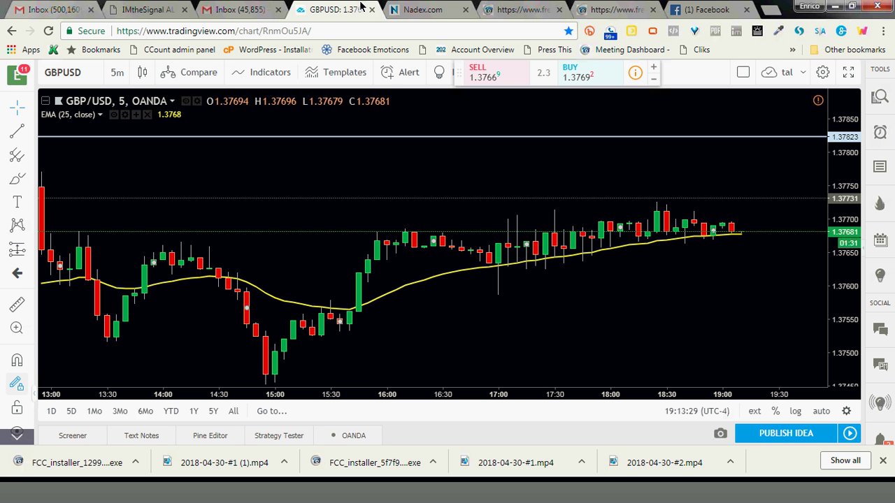
pyautogui.click(435, 7)
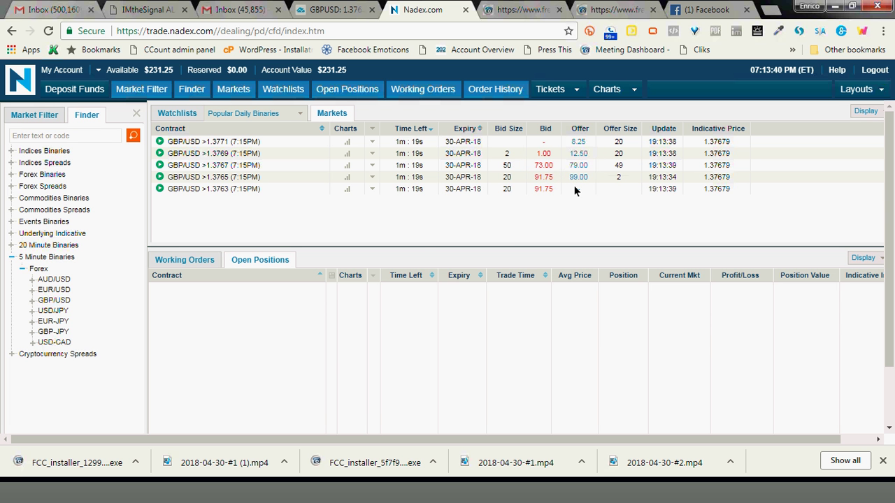
pyautogui.click(579, 166)
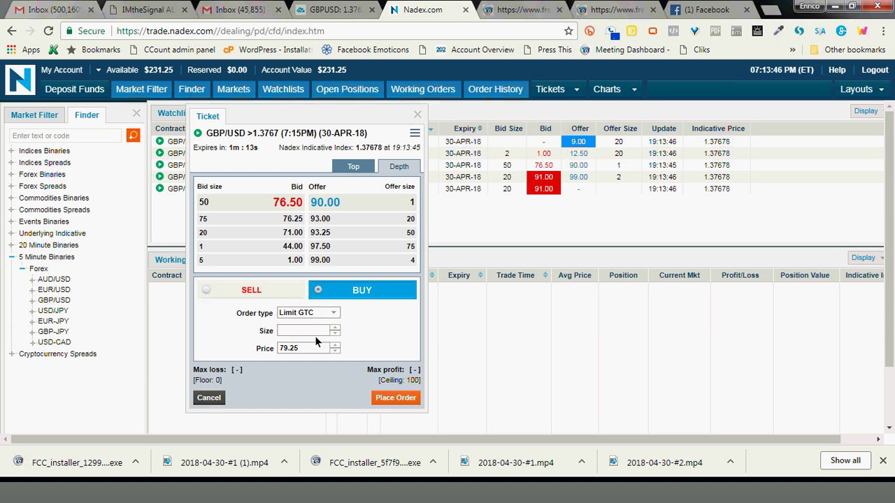
pyautogui.write('1')
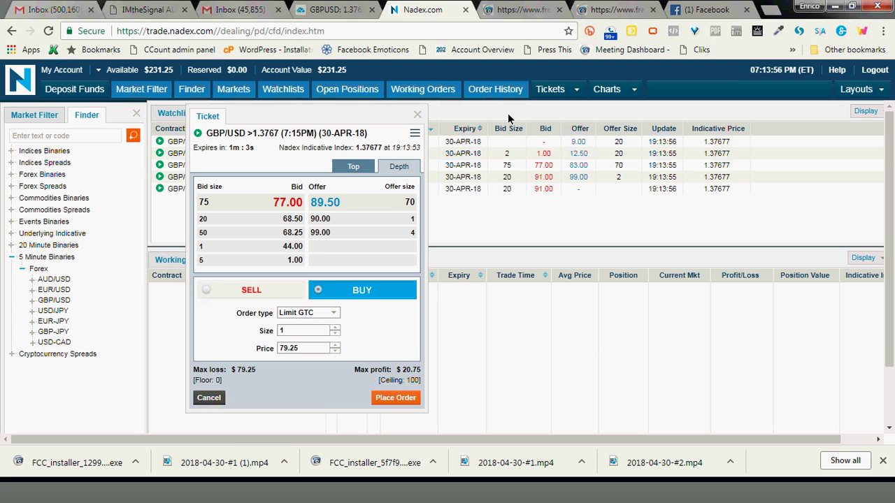
pyautogui.click(343, 8)
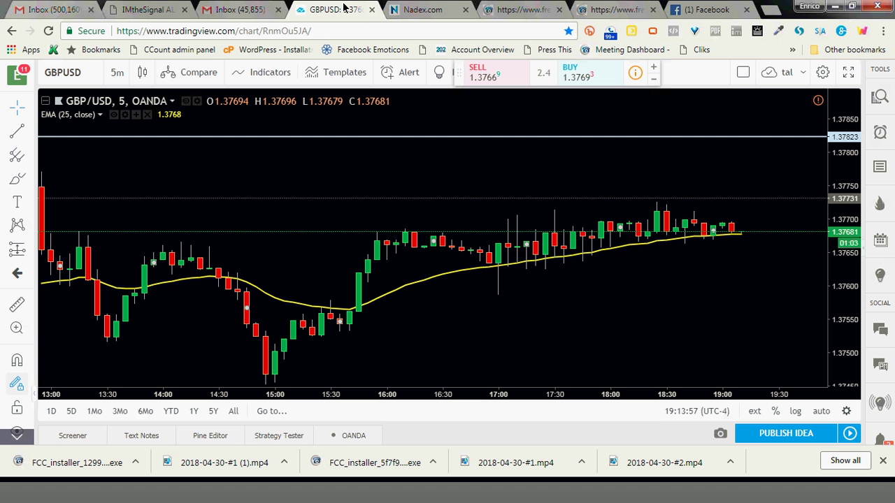
pyautogui.click(411, 7)
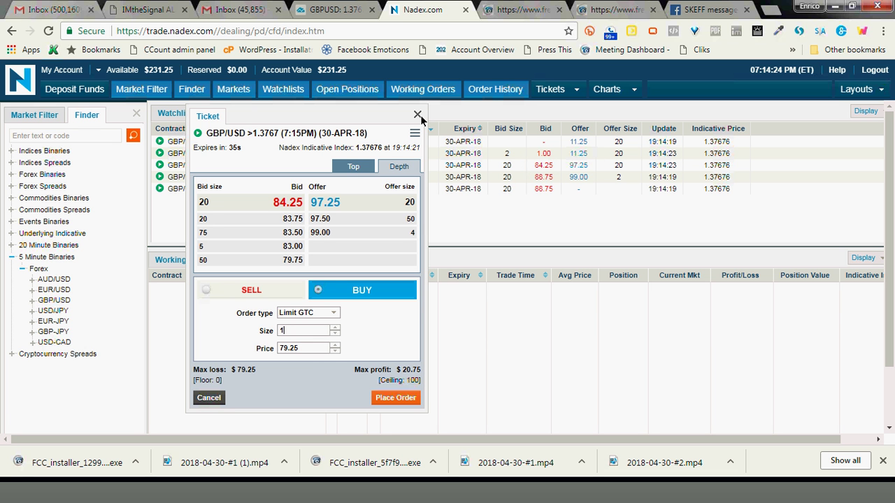
pyautogui.click(419, 115)
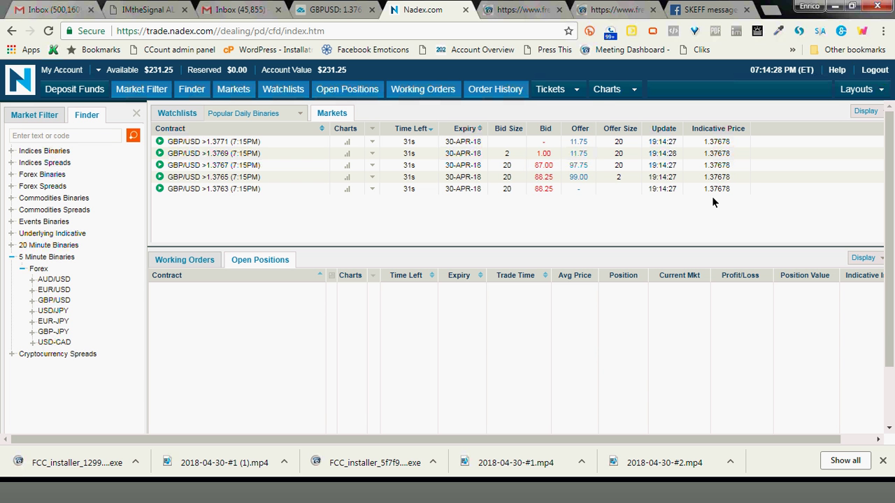
# Watch the TradingView chart and the Nadex quotes for the 7:15PM GBP/USD contracts up to expiry, and dismiss the Facebook notification
pyautogui.click(341, 5)
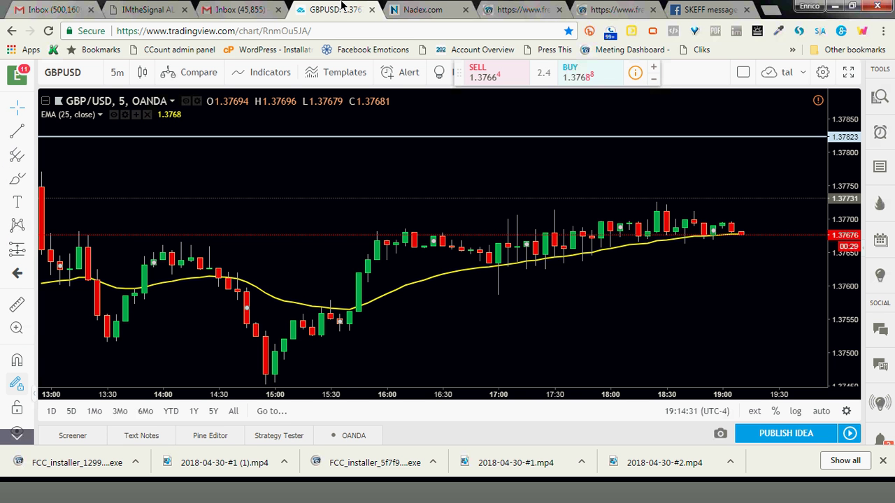
pyautogui.click(432, 8)
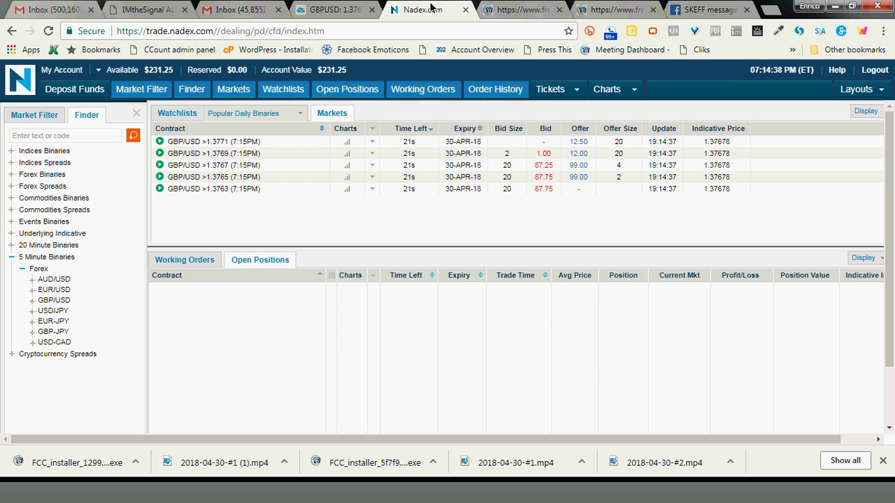
pyautogui.click(351, 6)
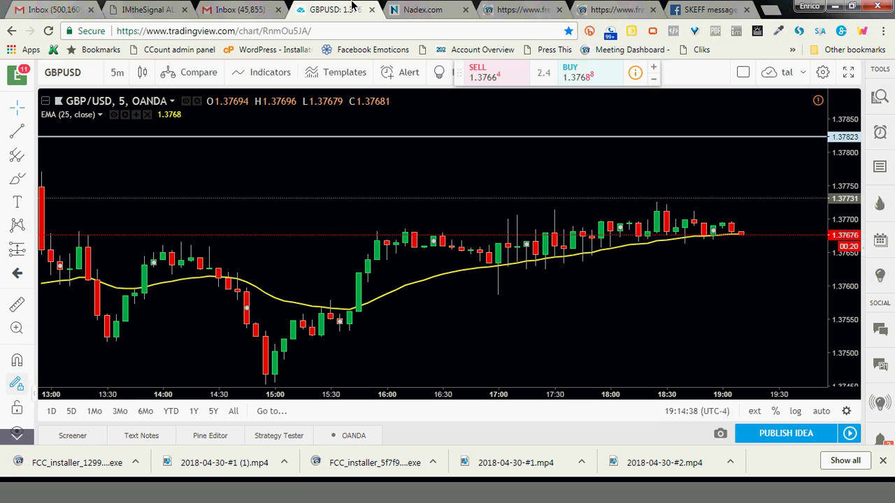
pyautogui.click(426, 7)
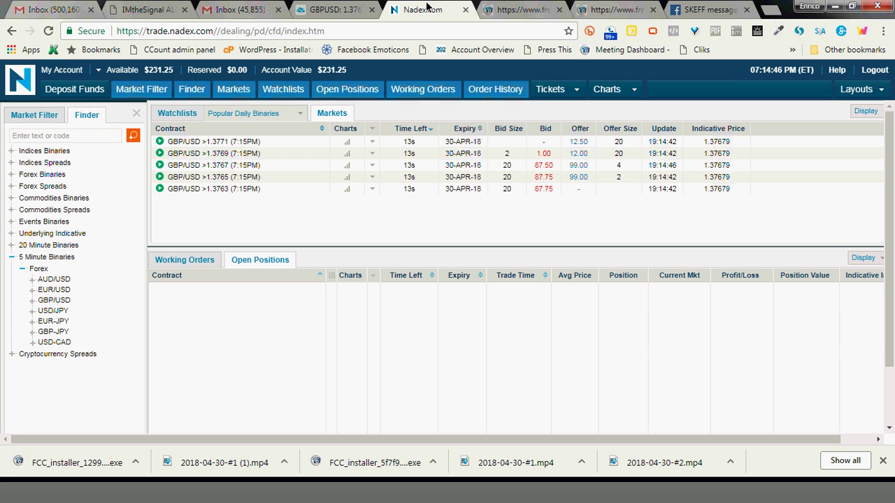
pyautogui.click(348, 7)
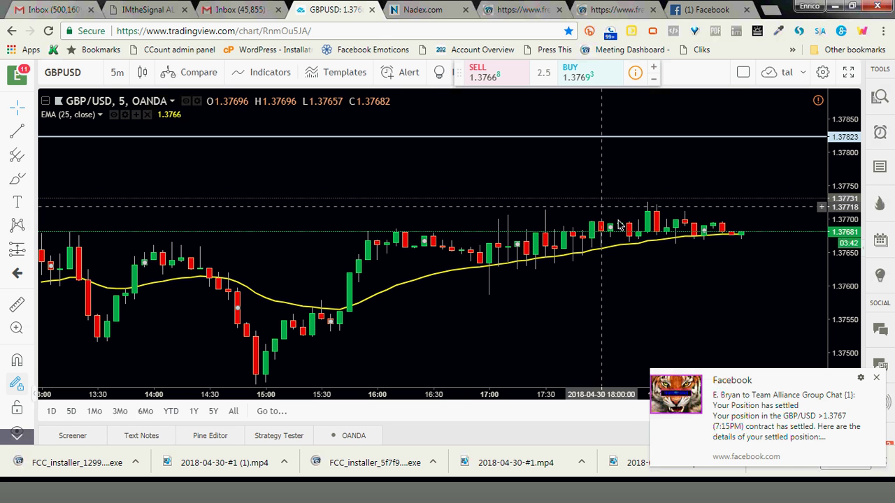
pyautogui.click(877, 382)
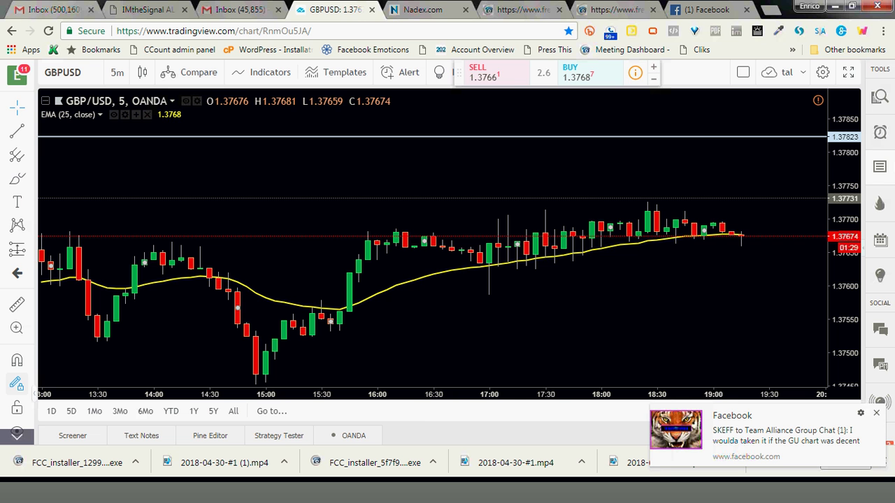
# In Nadex, fill in a size 1 sell limit ticket at 34.50 for GBP/USD >1.3767 (7:20PM), and close it unplaced
pyautogui.click(418, 10)
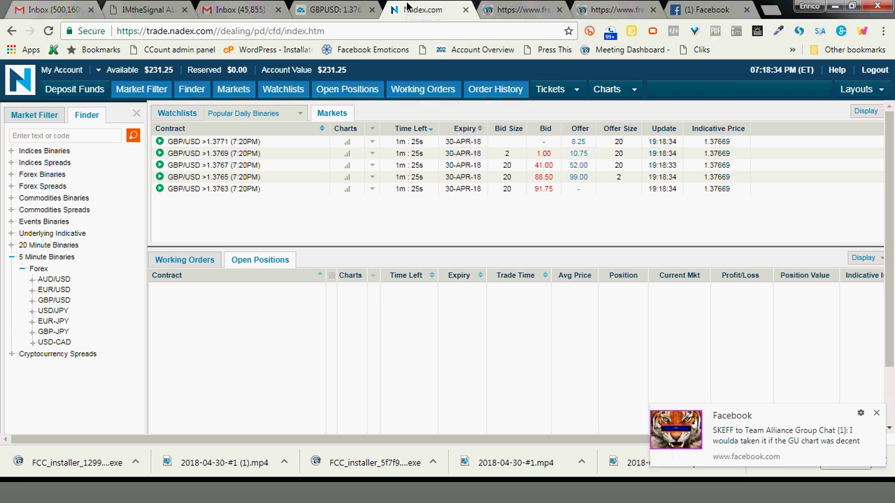
pyautogui.click(544, 171)
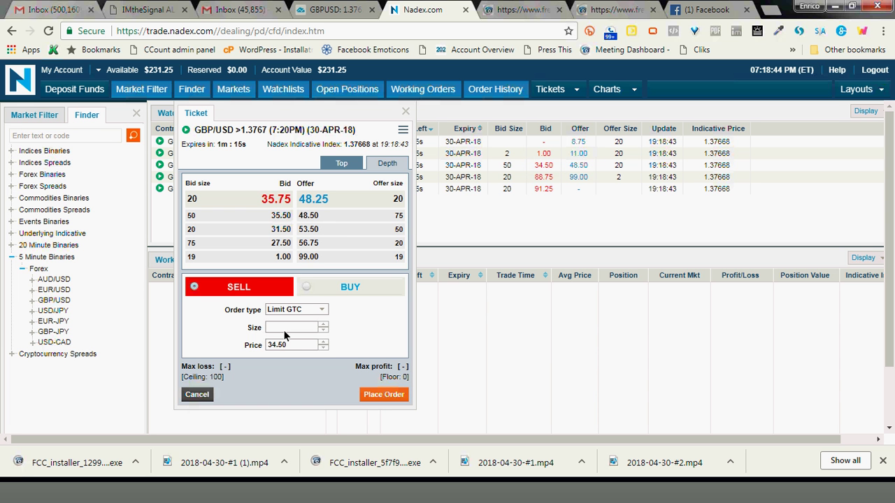
pyautogui.write('1')
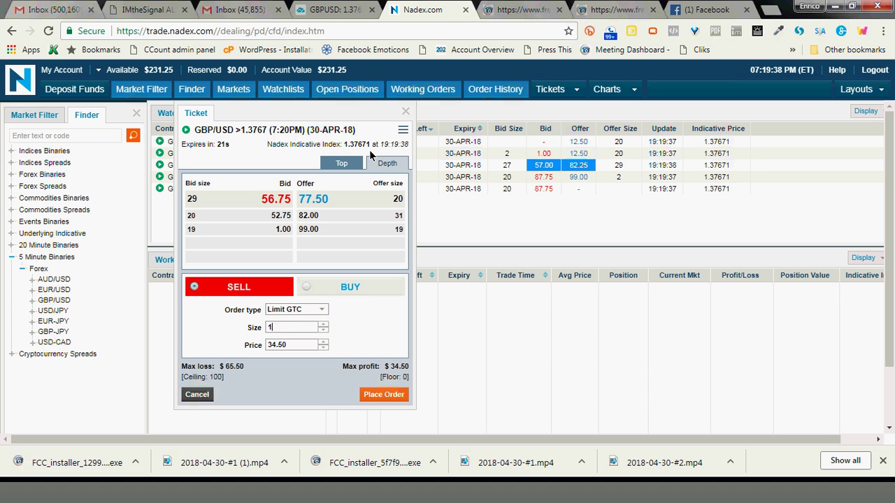
pyautogui.click(406, 111)
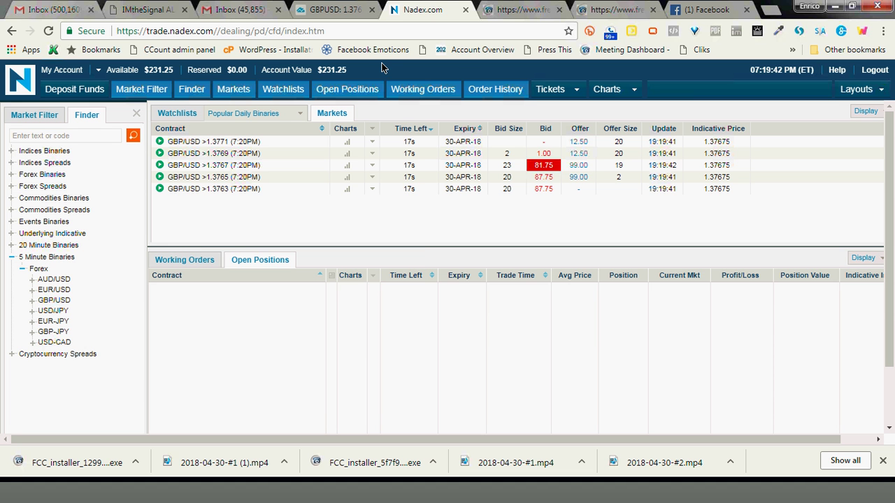
# Compare the TradingView GBPUSD chart with the Nadex quotes for the GBP/USD contracts expiring at 7:25PM and 7:30PM
pyautogui.click(328, 9)
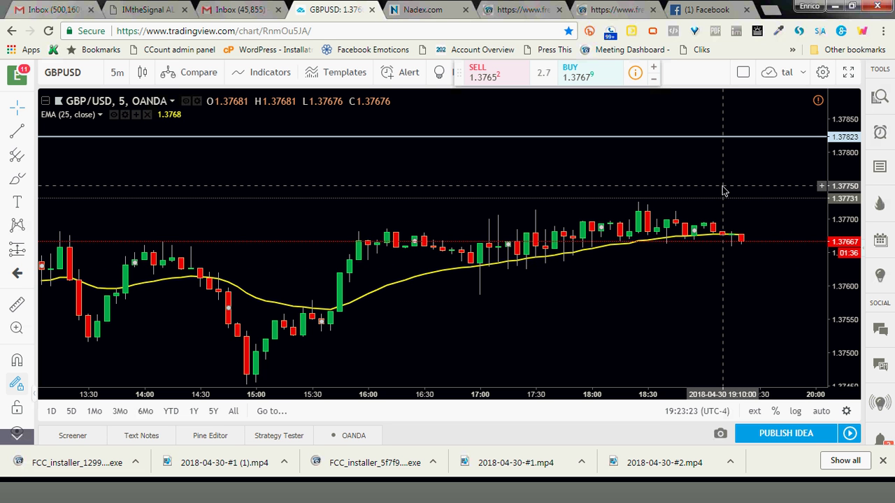
pyautogui.click(439, 5)
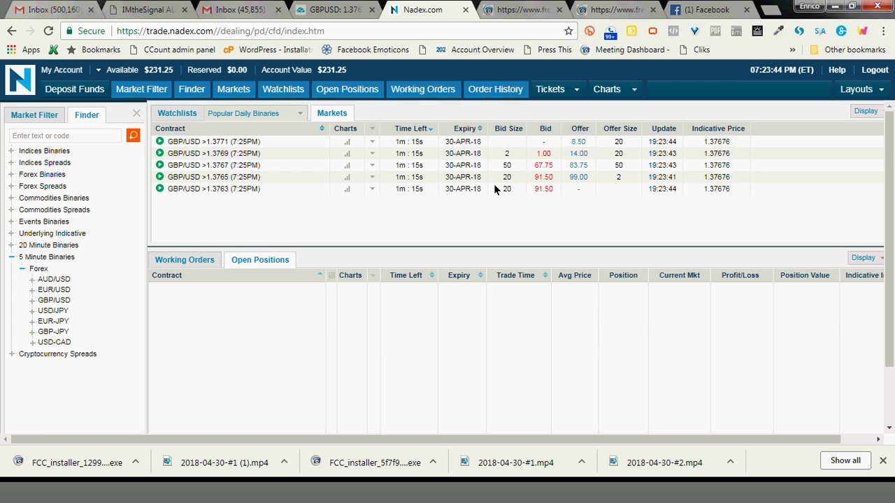
pyautogui.click(355, 10)
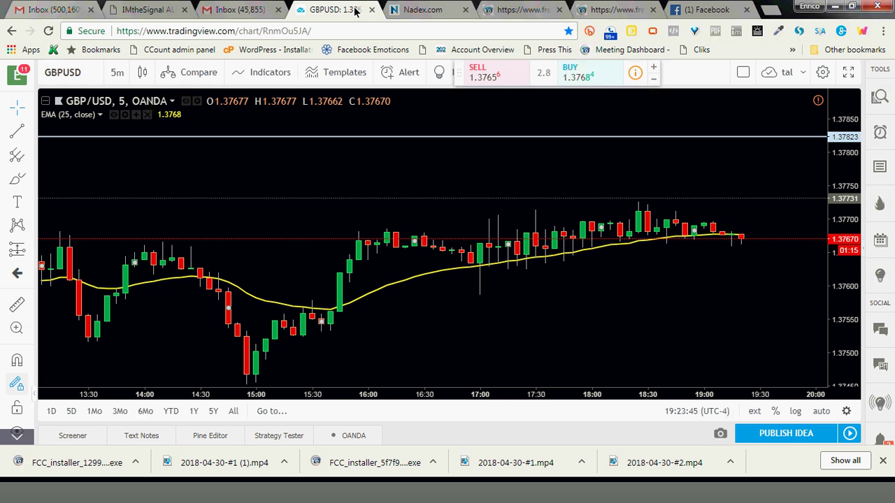
pyautogui.click(412, 6)
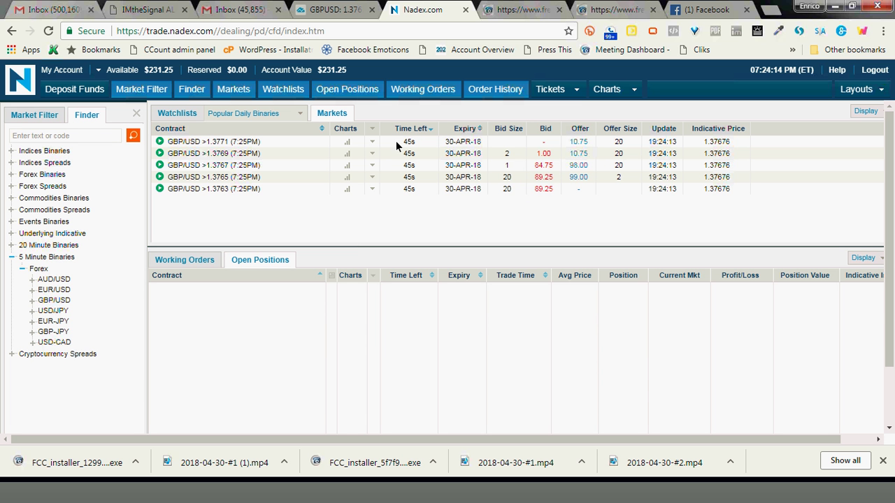
pyautogui.click(327, 5)
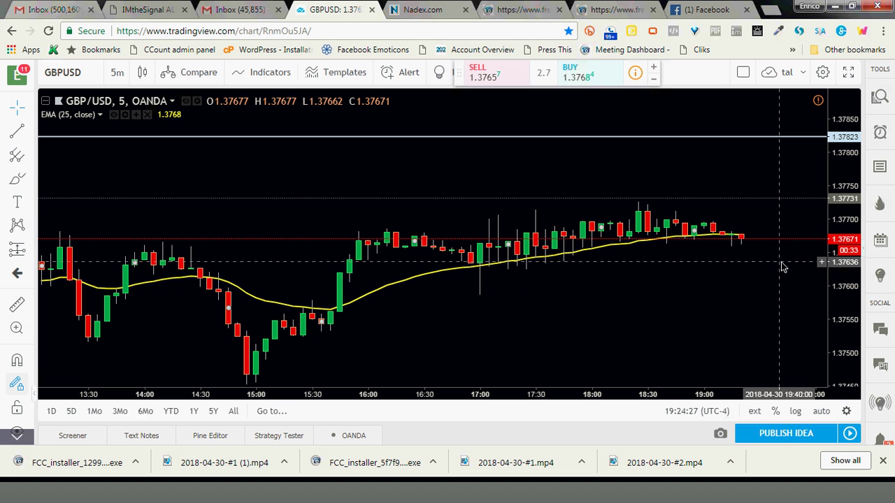
pyautogui.click(420, 9)
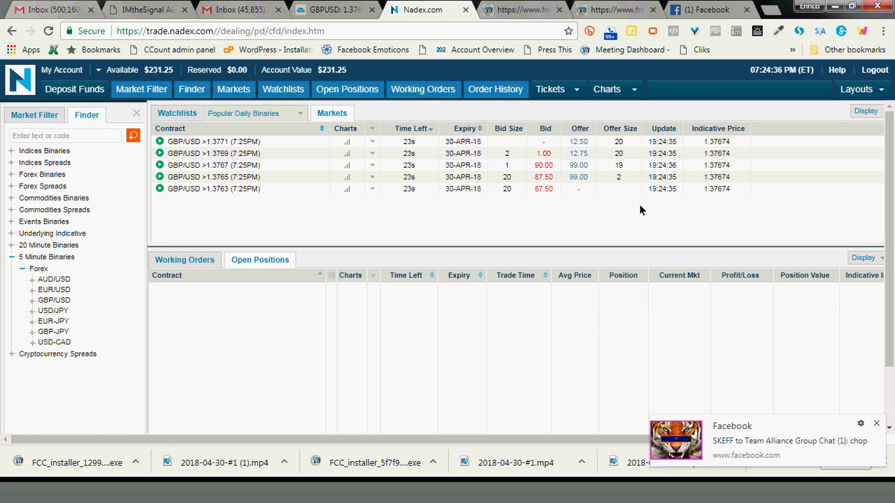
pyautogui.click(337, 9)
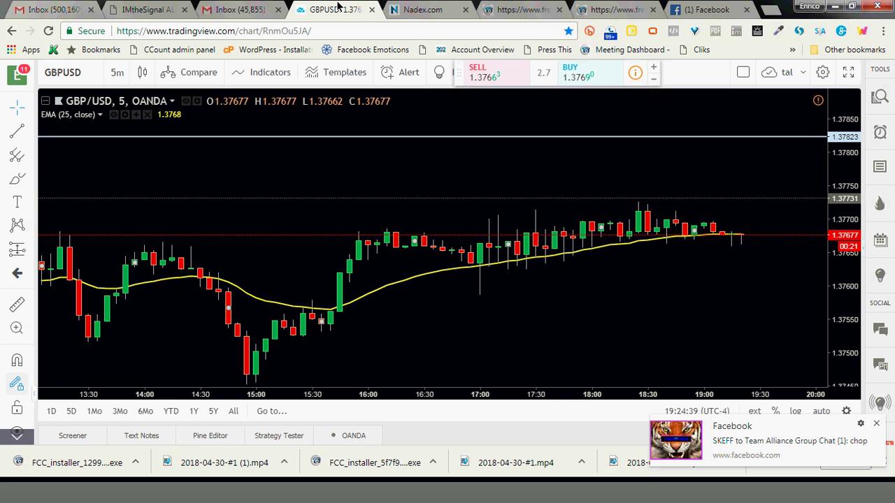
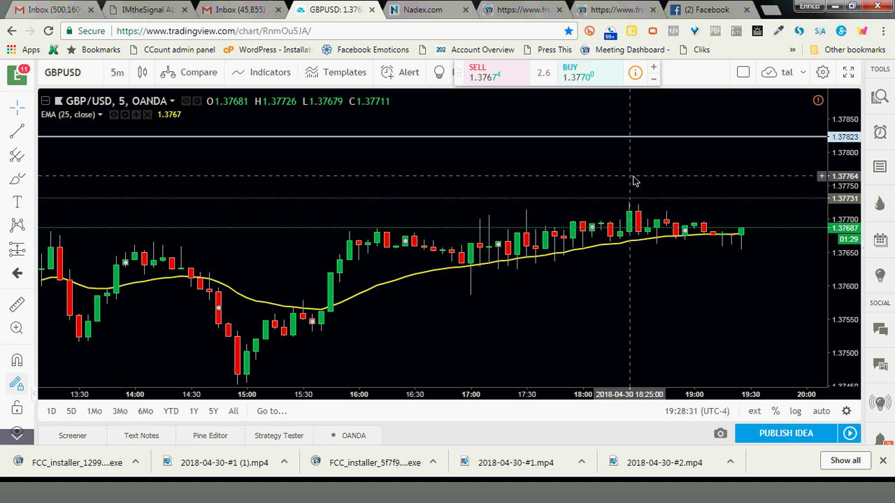
pyautogui.click(409, 10)
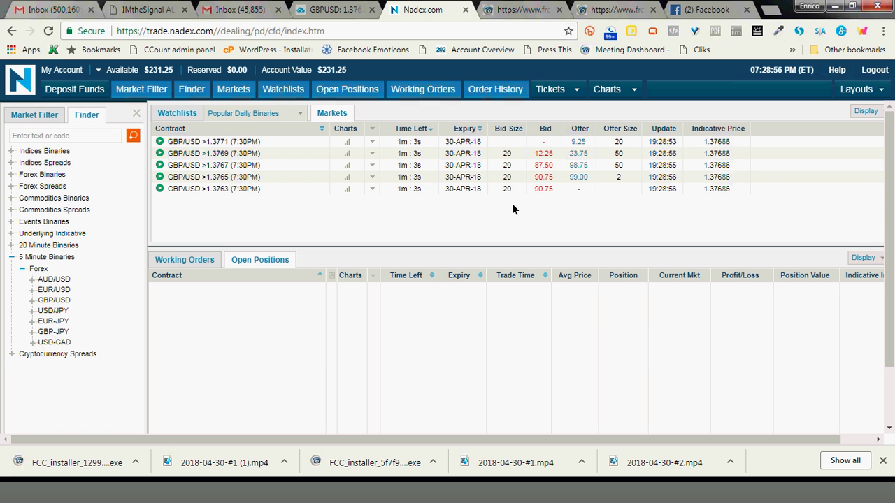
# Draft a size 1 sell limit ticket at 17 for GBP/USD >1.3769 (7:30PM), and close it unplaced
pyautogui.click(549, 159)
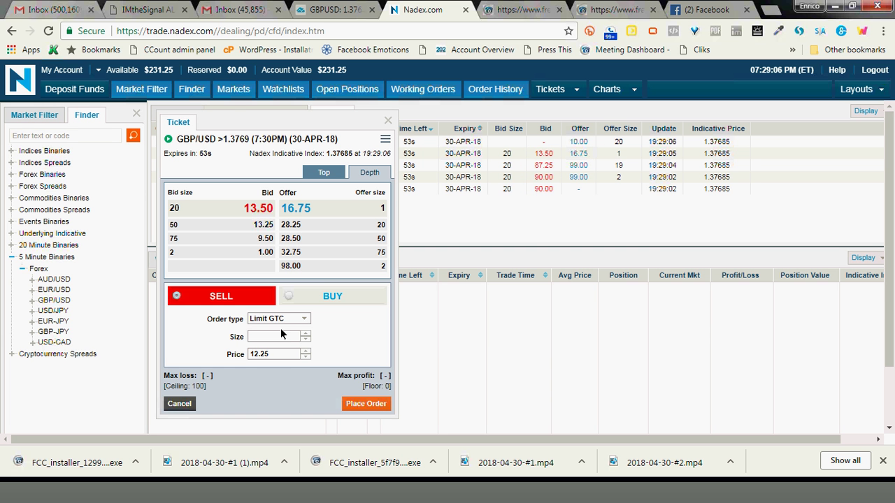
pyautogui.write('1')
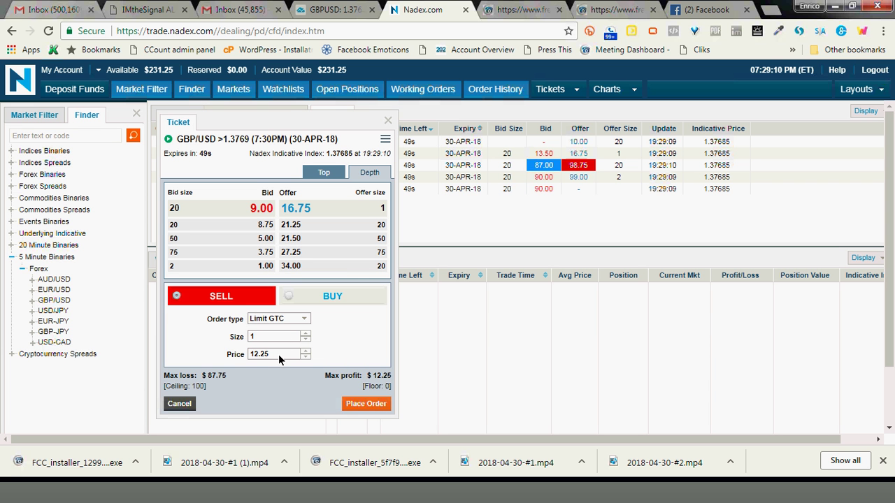
pyautogui.moveTo(278, 354); pyautogui.dragTo(249, 354)
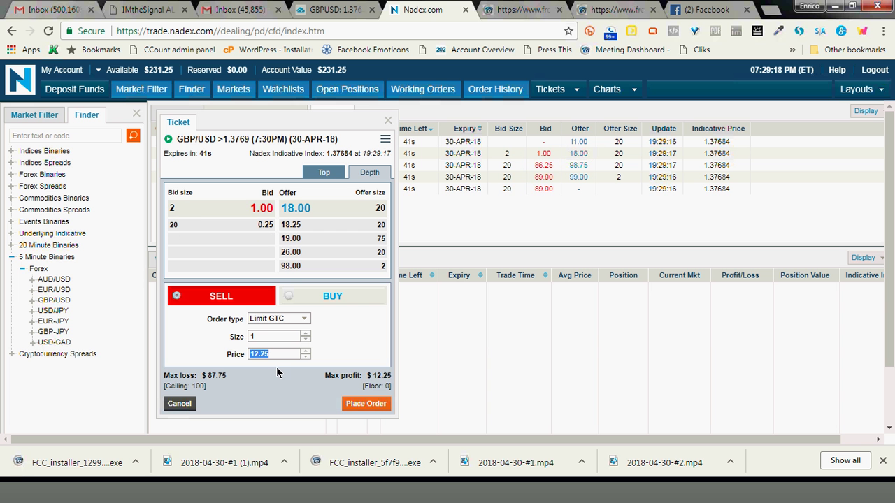
pyautogui.write('17')
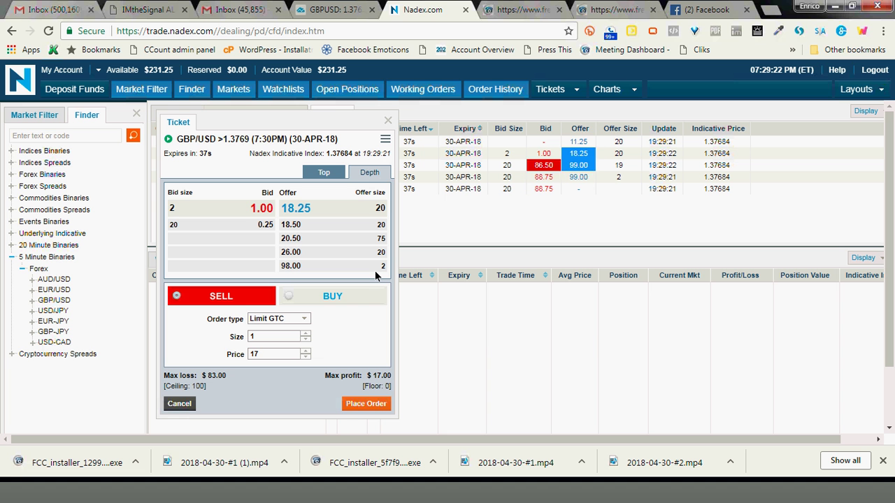
pyautogui.click(388, 122)
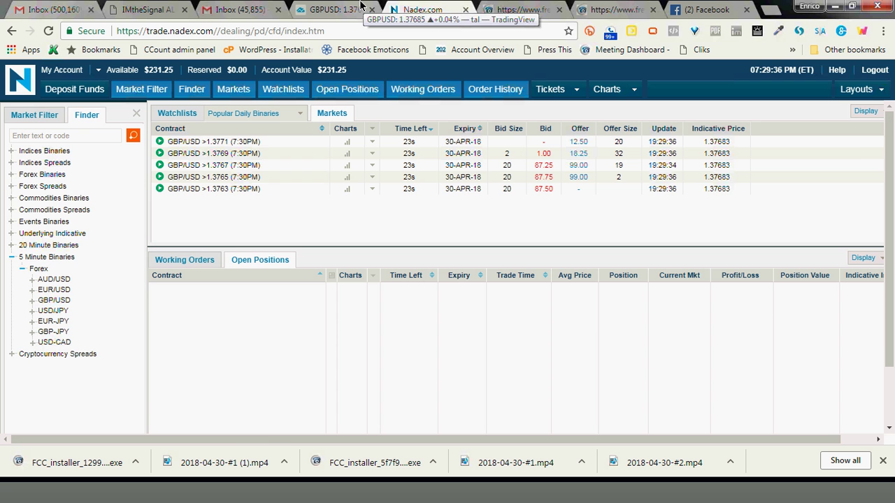
# Compare the TradingView GBPUSD chart with the Nadex quotes for the GBP/USD contracts expiring at 7:35PM
pyautogui.click(360, 7)
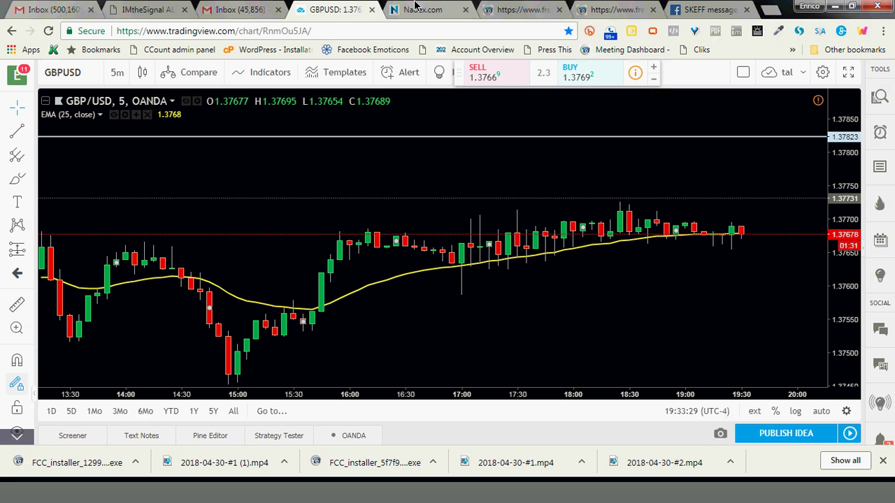
pyautogui.click(415, 8)
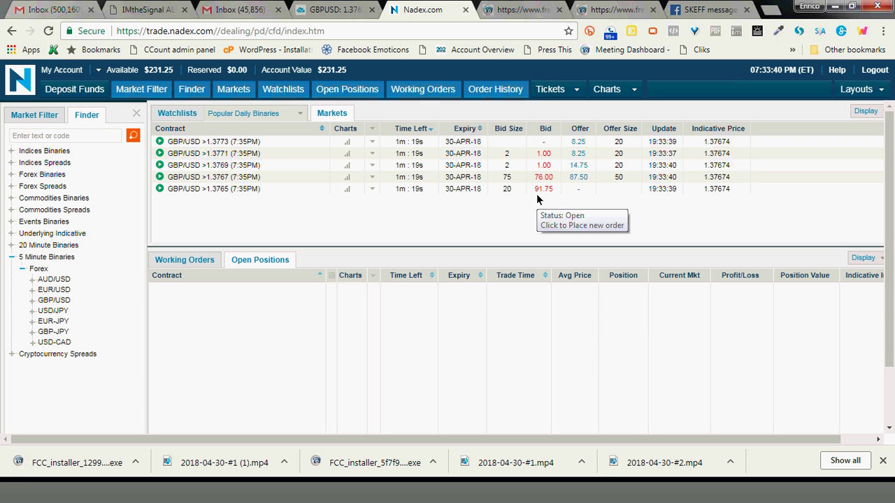
pyautogui.click(334, 8)
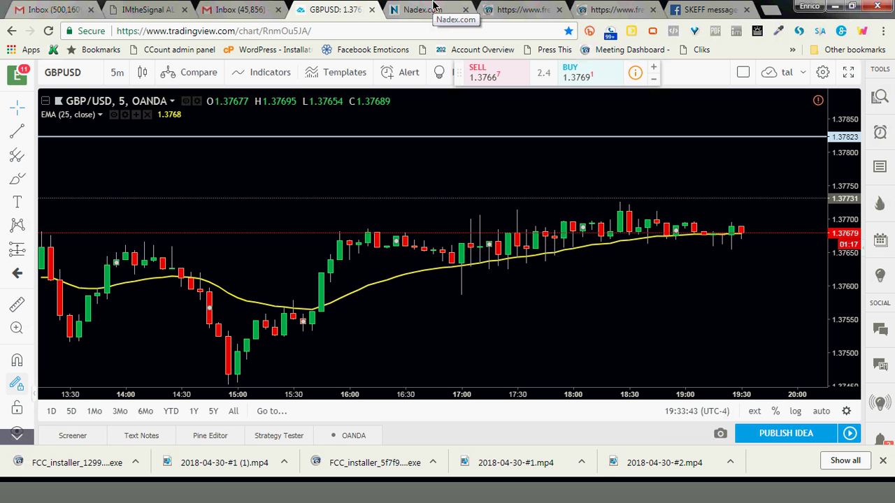
pyautogui.click(434, 7)
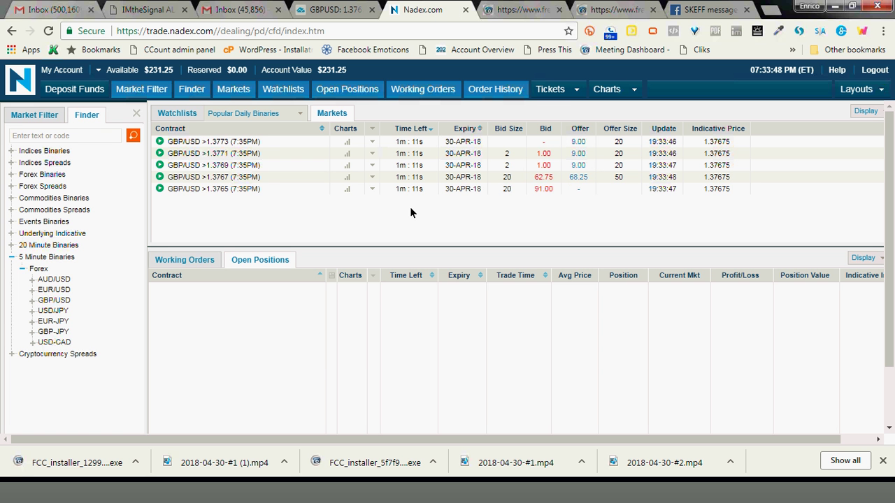
# Try to view the Nadex chart for GBP/USD >1.3767 (7:35PM) in a floating window, and close it after checking TradingView
pyautogui.click(347, 180)
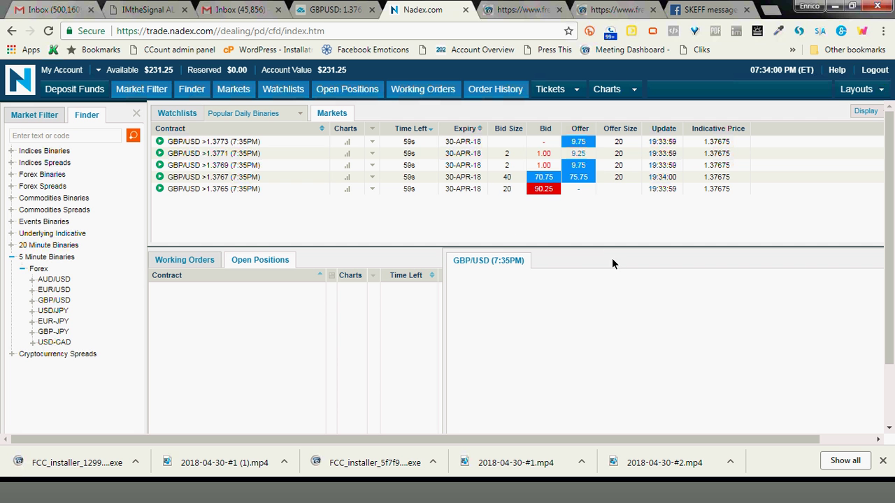
pyautogui.doubleClick(561, 265)
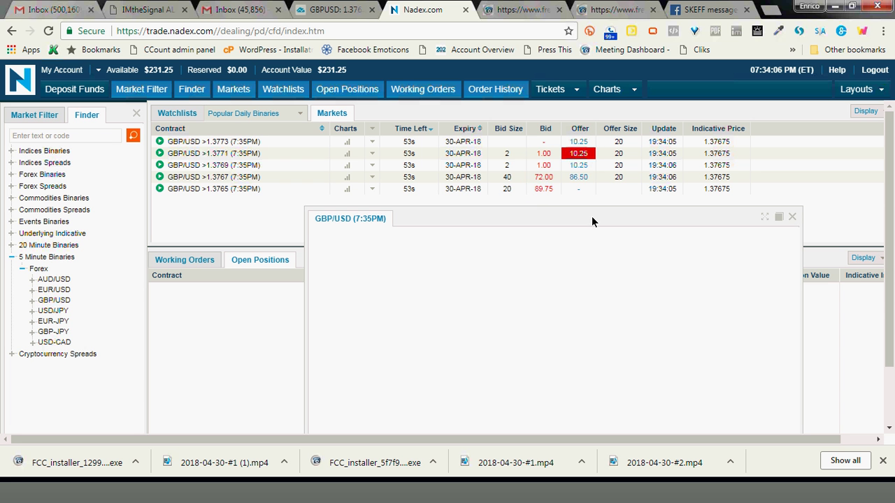
pyautogui.moveTo(591, 223); pyautogui.dragTo(525, 210)
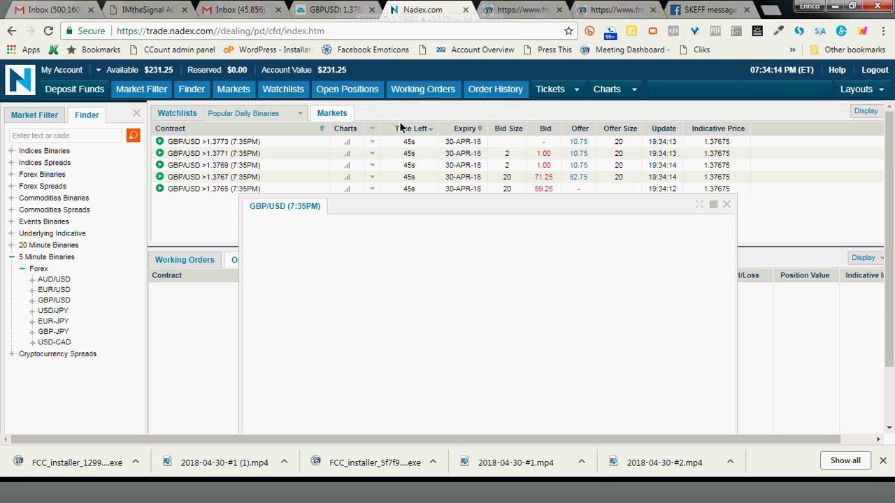
pyautogui.click(357, 11)
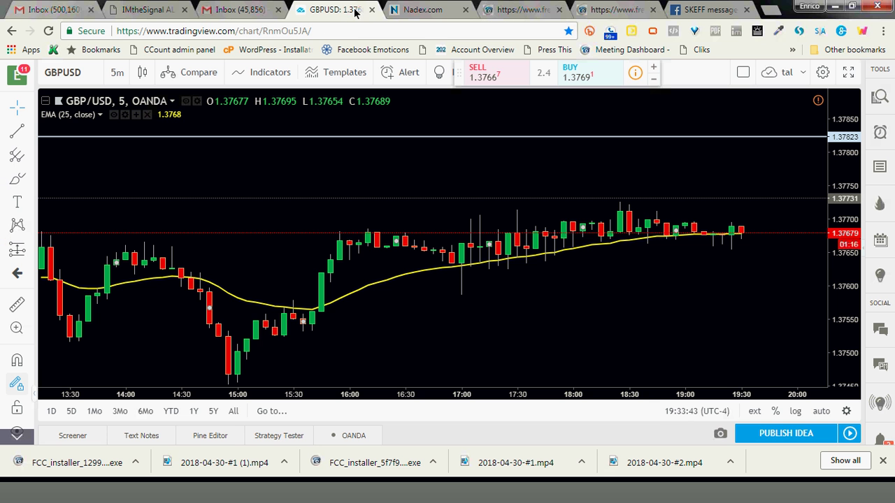
pyautogui.click(411, 7)
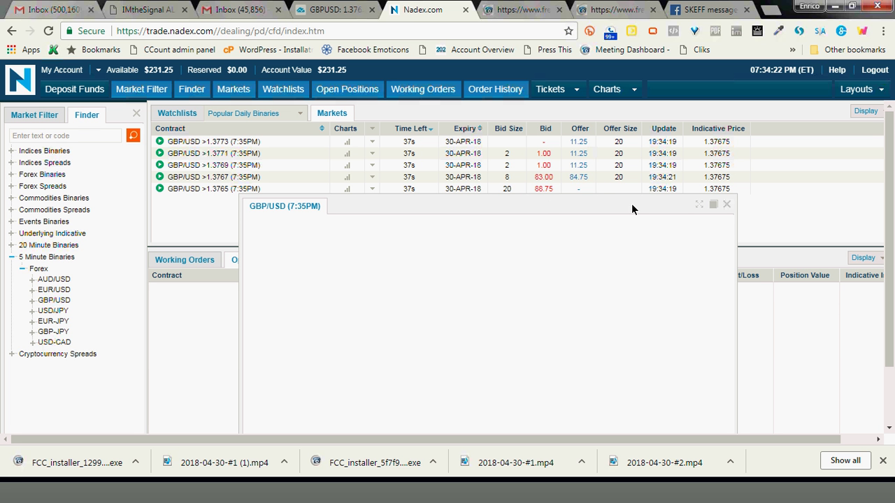
pyautogui.click(725, 205)
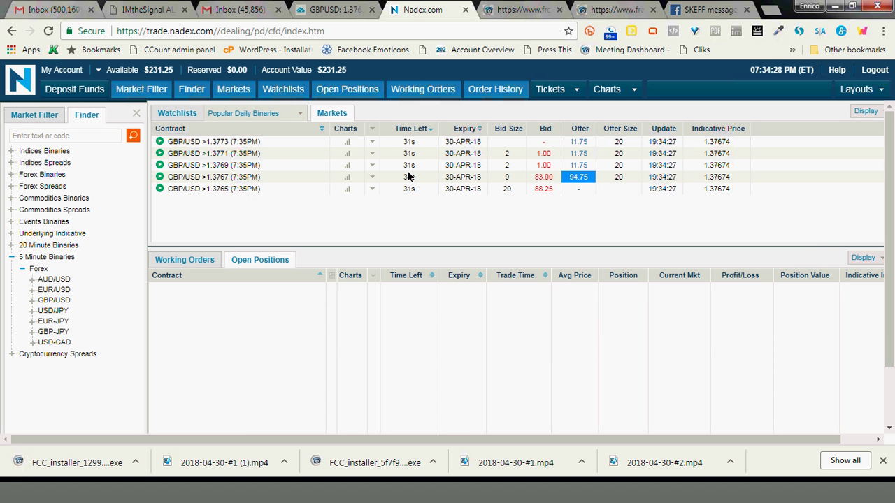
# Open the Nadex chart for GBP/USD >1.3769 (7:35PM), reposition its floating window, and compare it at expiry with the TradingView GBPUSD chart
pyautogui.click(346, 170)
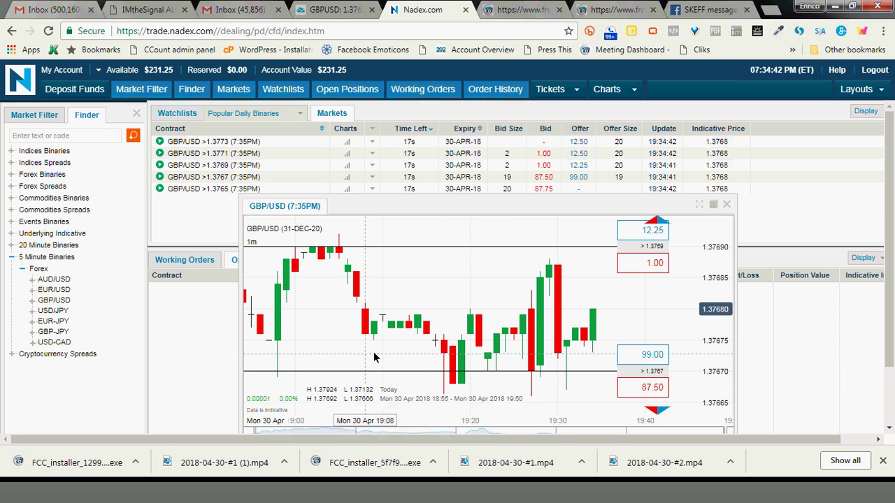
pyautogui.moveTo(496, 213); pyautogui.dragTo(617, 165)
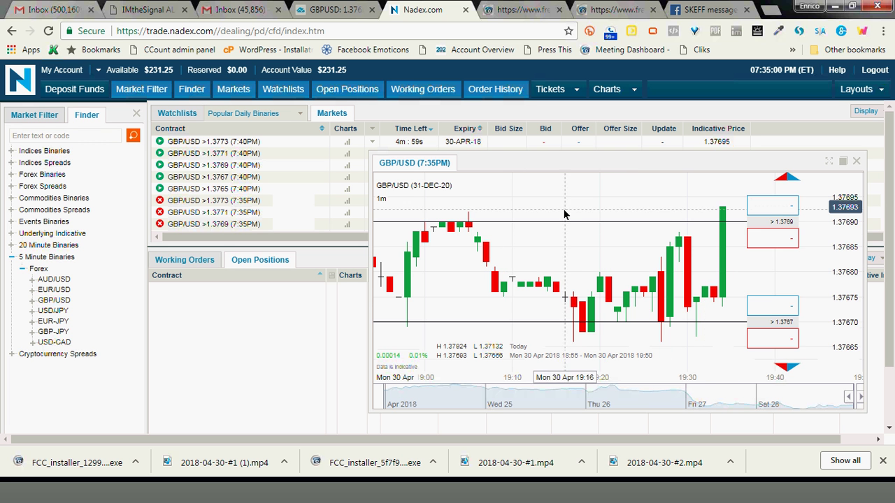
pyautogui.click(346, 8)
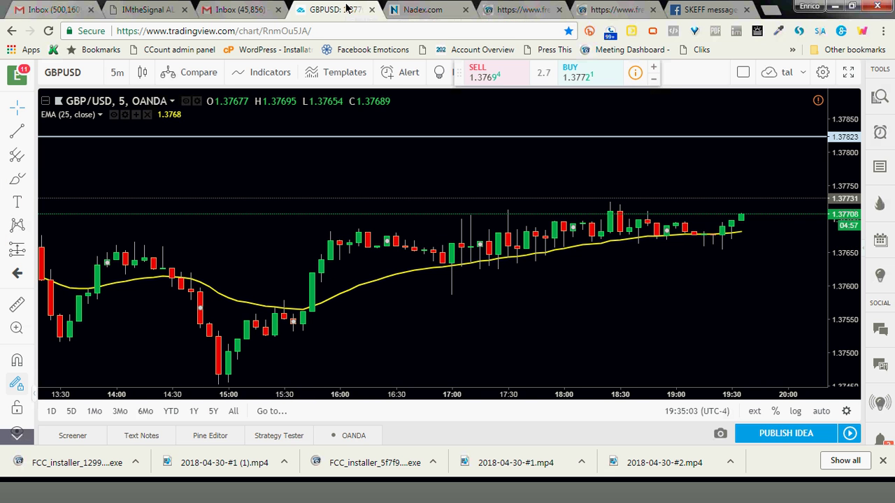